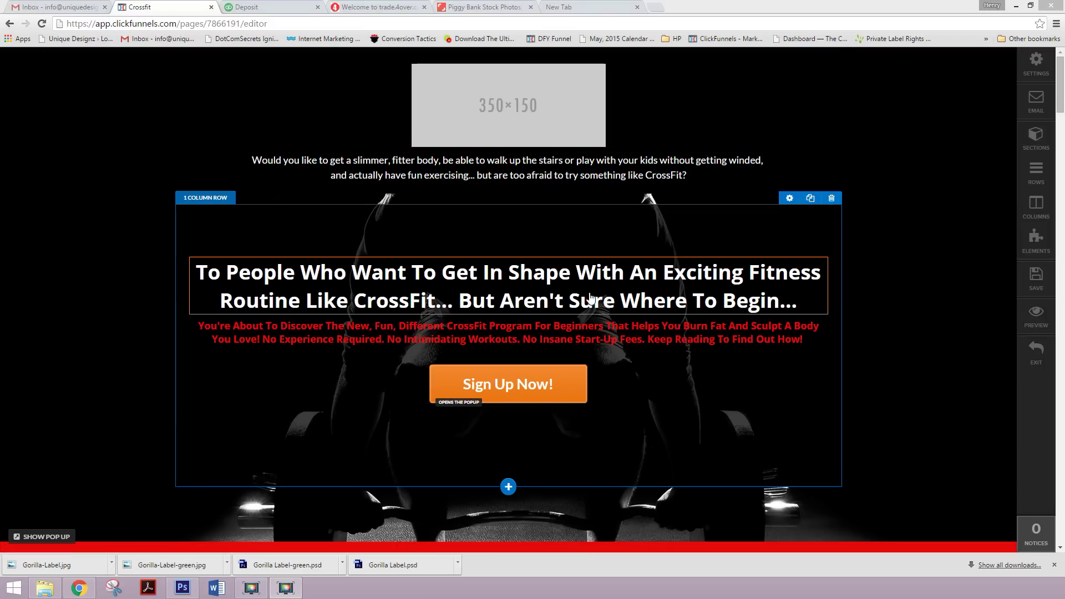
Scroll down through the sales page, selecting the bullet list under the red headline along the way.
scroll(755, 276, "down", 2)
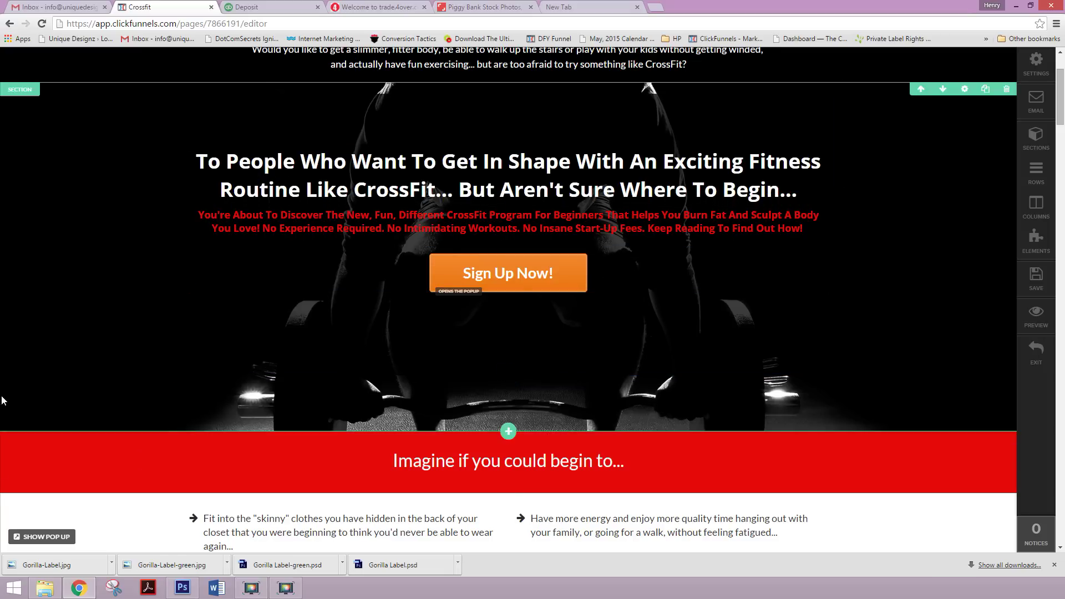
scroll(519, 229, "down", 2)
scroll(519, 229, "up", 4)
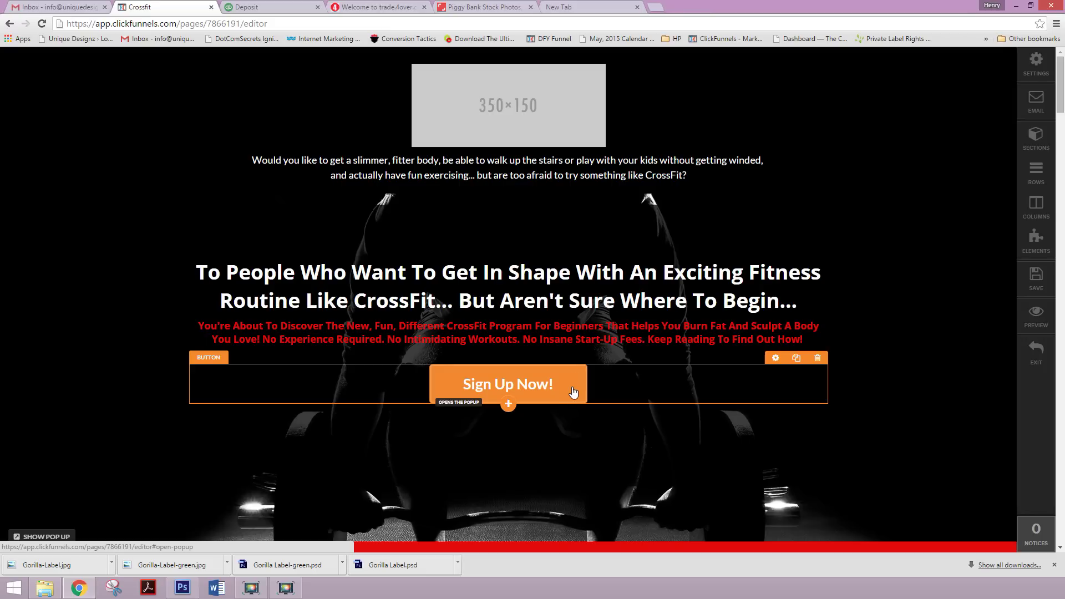
scroll(575, 390, "down", 2)
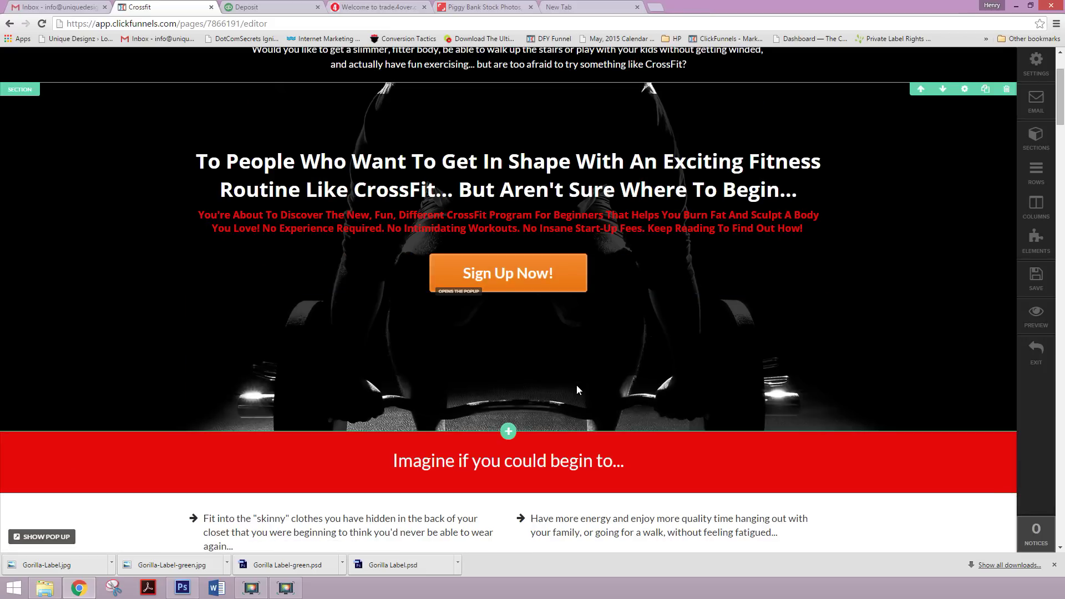
scroll(561, 435, "down", 2)
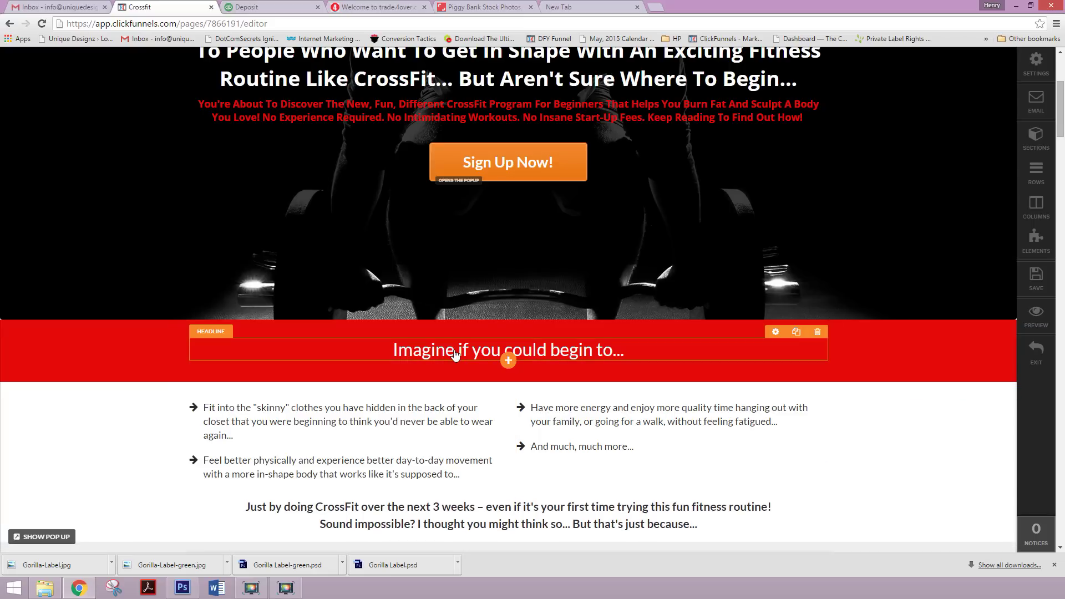
scroll(455, 354, "down", 2)
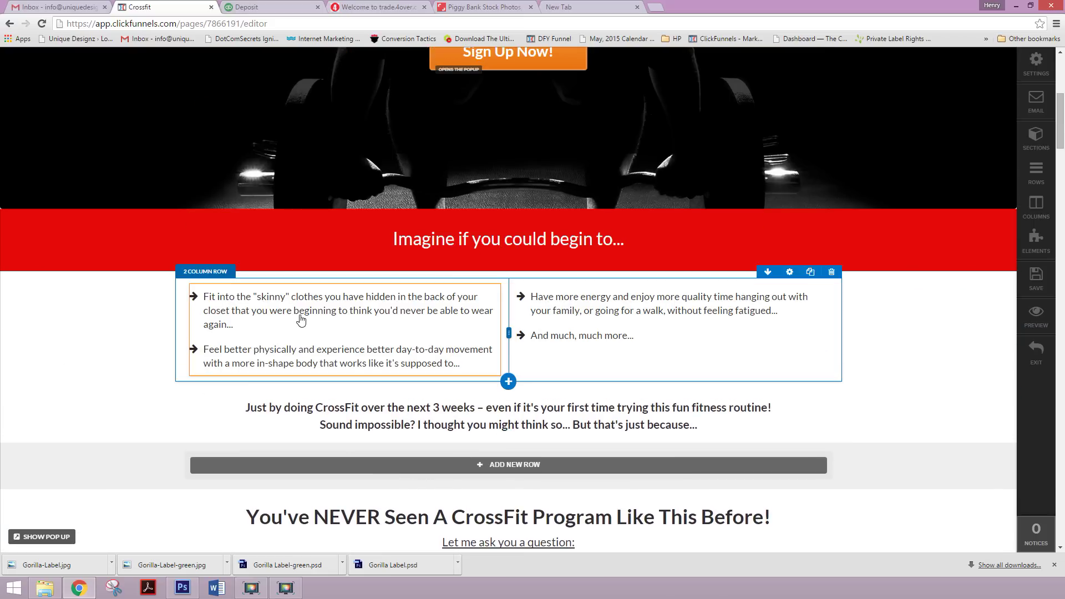
scroll(402, 323, "down", 3)
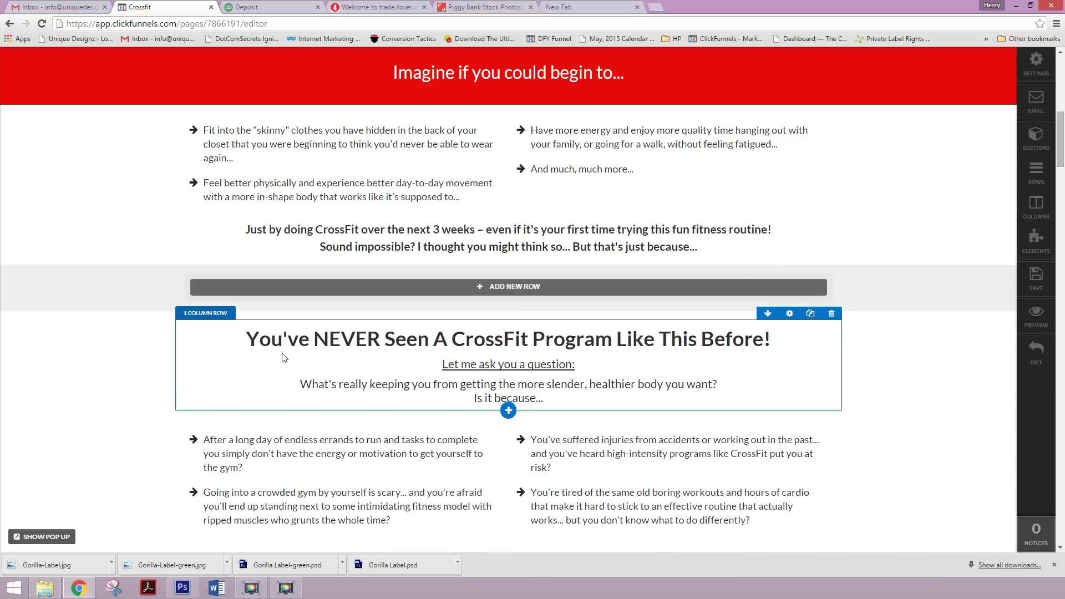
scroll(427, 368, "down", 2)
scroll(428, 369, "down", 2)
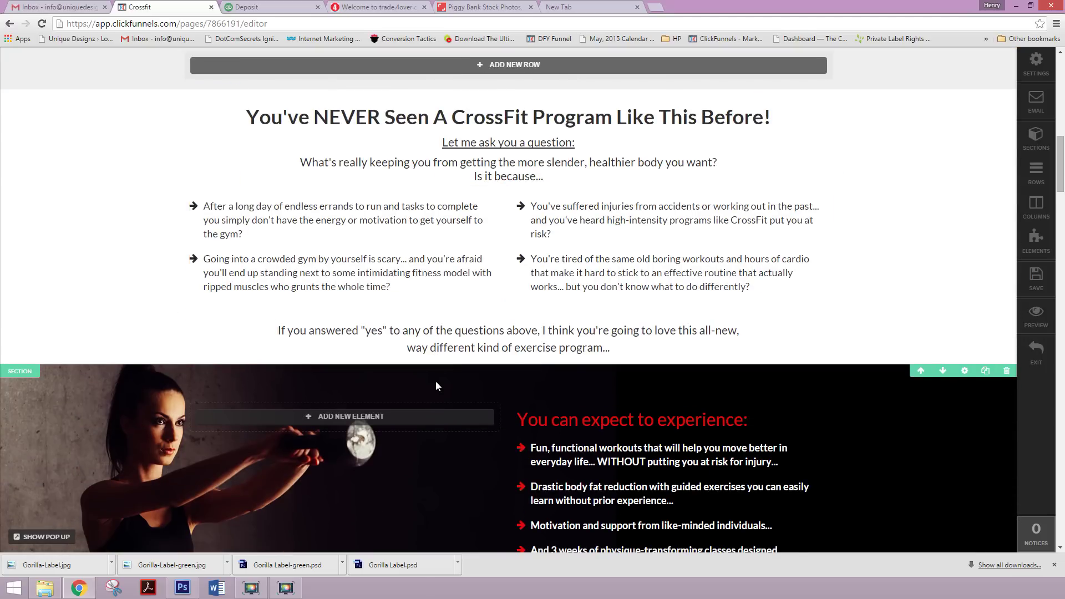
scroll(435, 385, "down", 3)
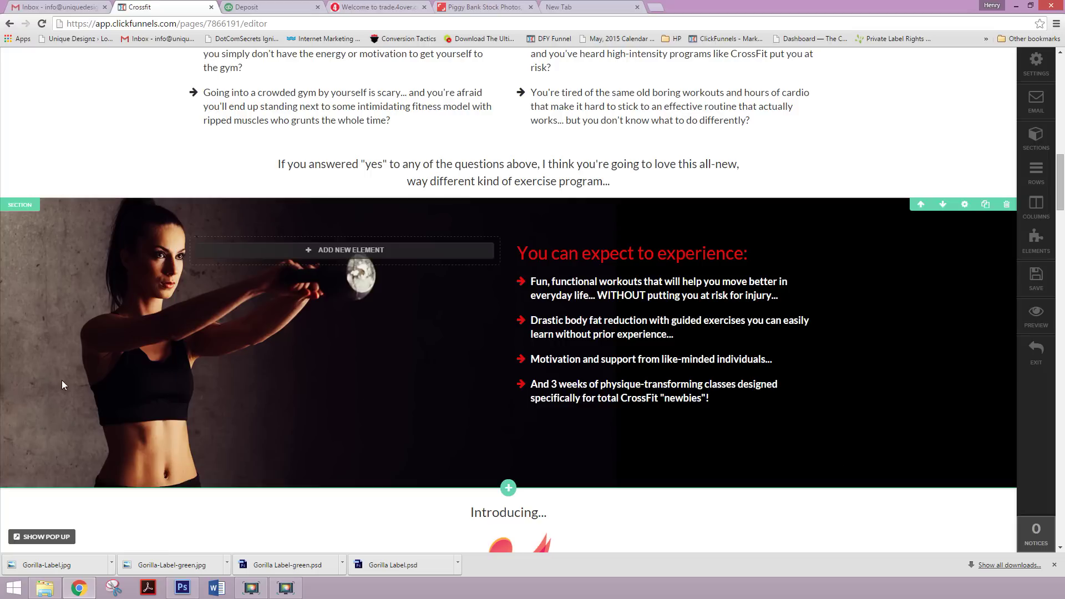
scroll(150, 415, "down", 1)
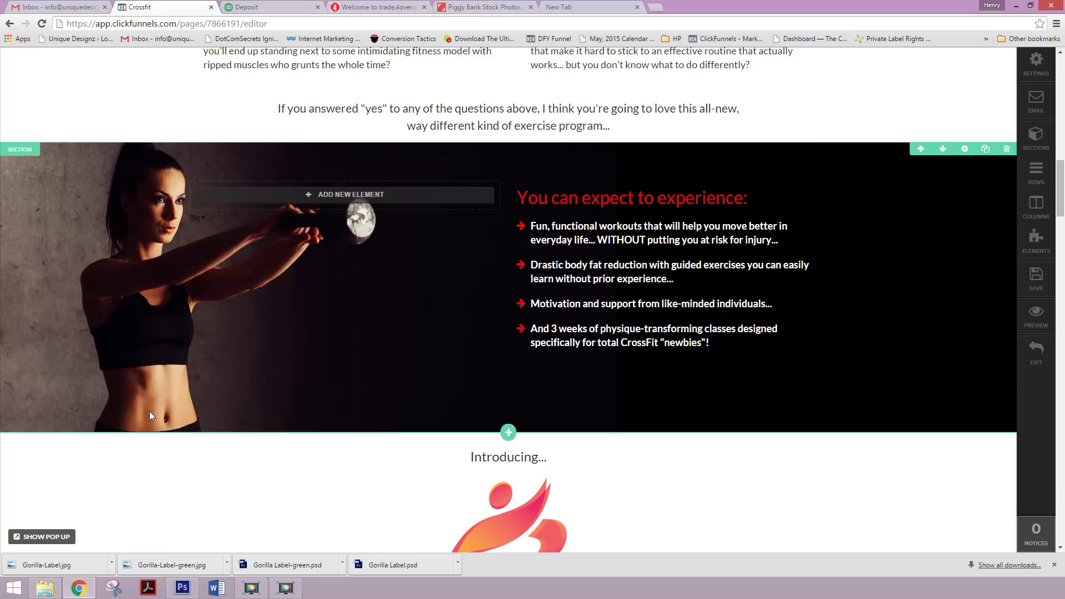
scroll(171, 431, "down", 4)
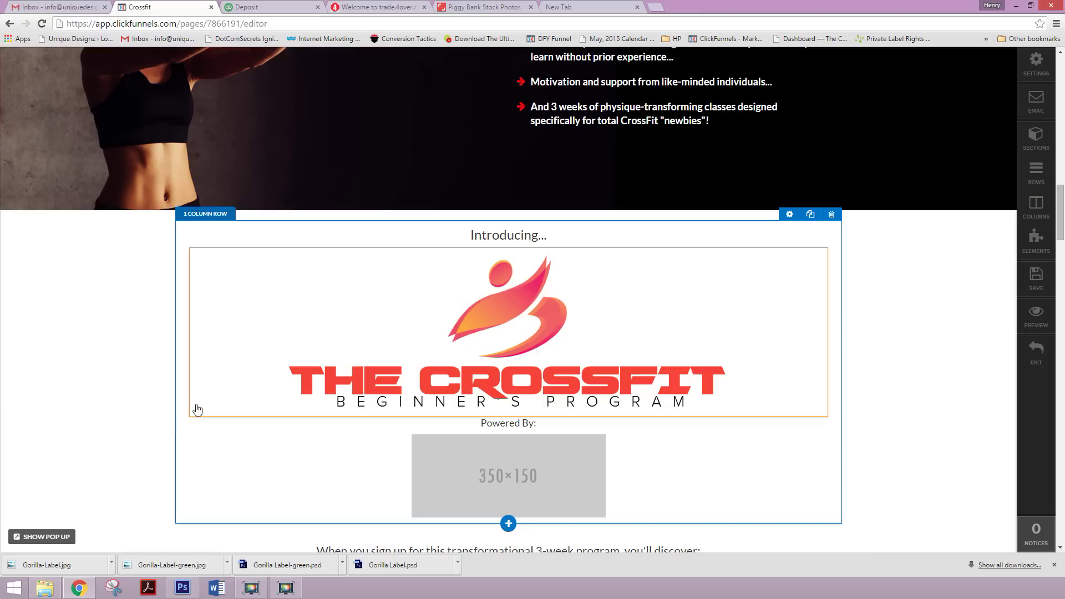
scroll(344, 476, "down", 1)
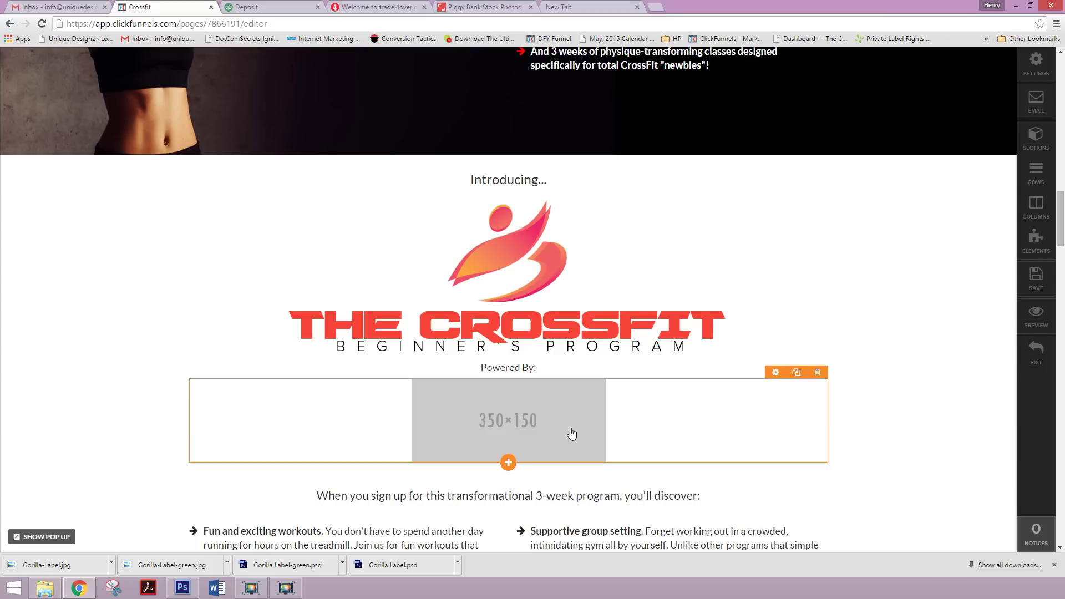
scroll(432, 453, "down", 2)
scroll(442, 452, "down", 1)
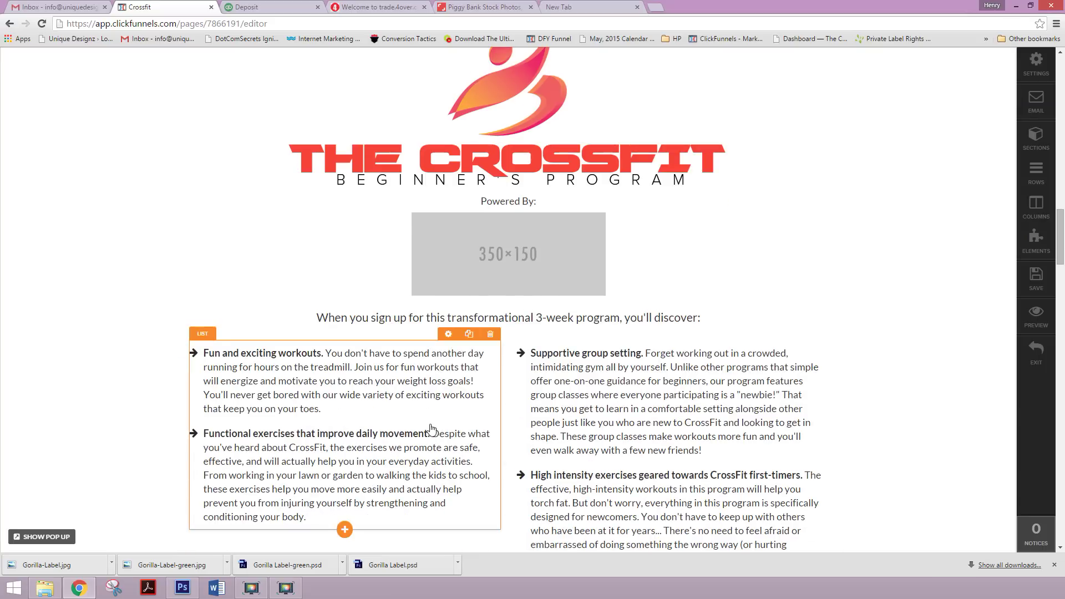
scroll(346, 385, "down", 2)
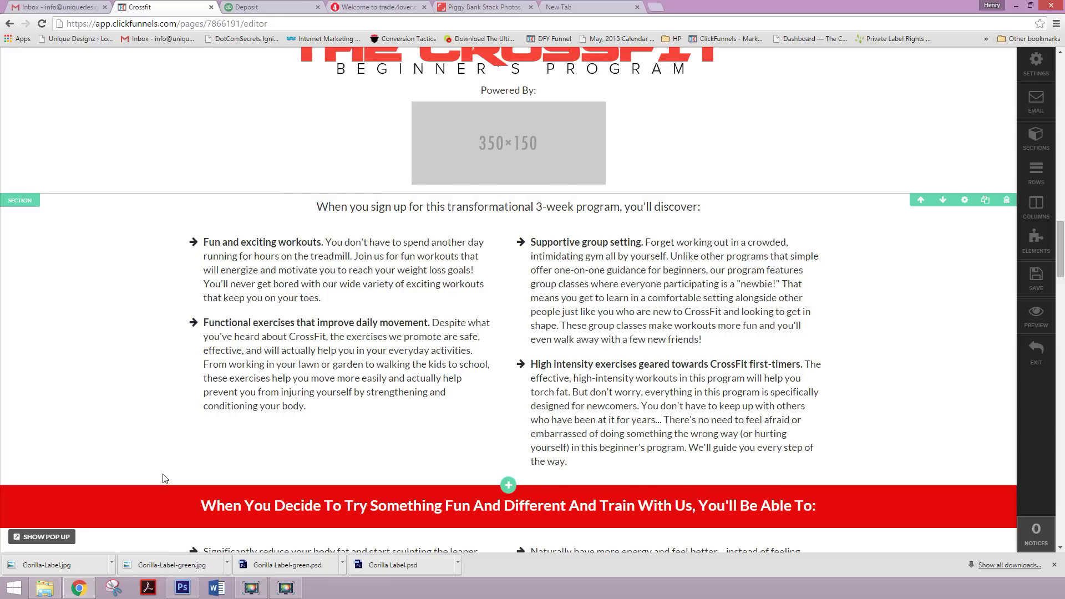
scroll(165, 478, "down", 3)
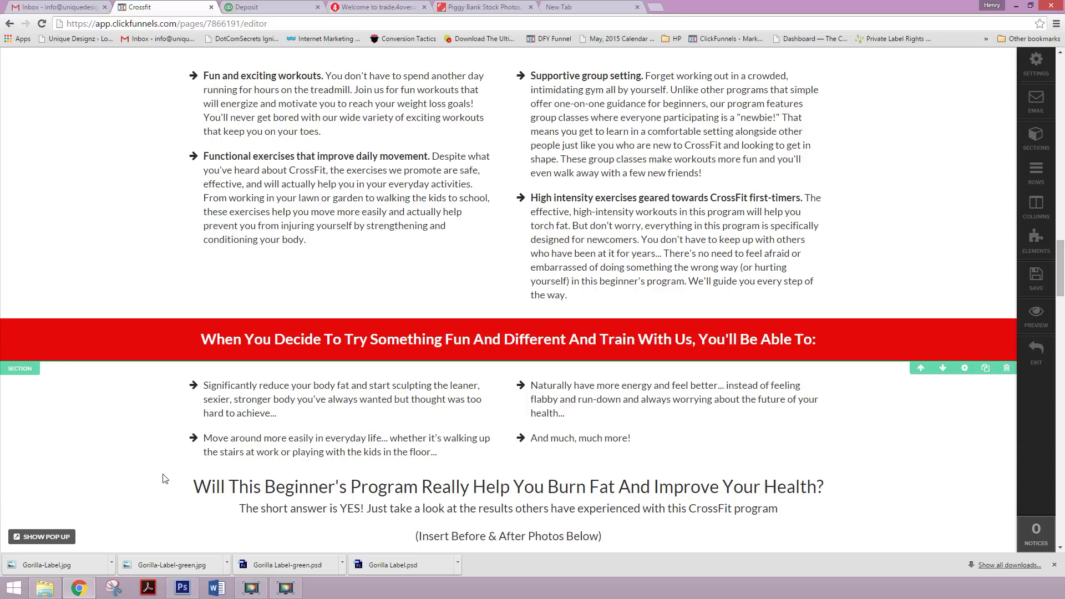
scroll(268, 438, "down", 1)
left_click(268, 376)
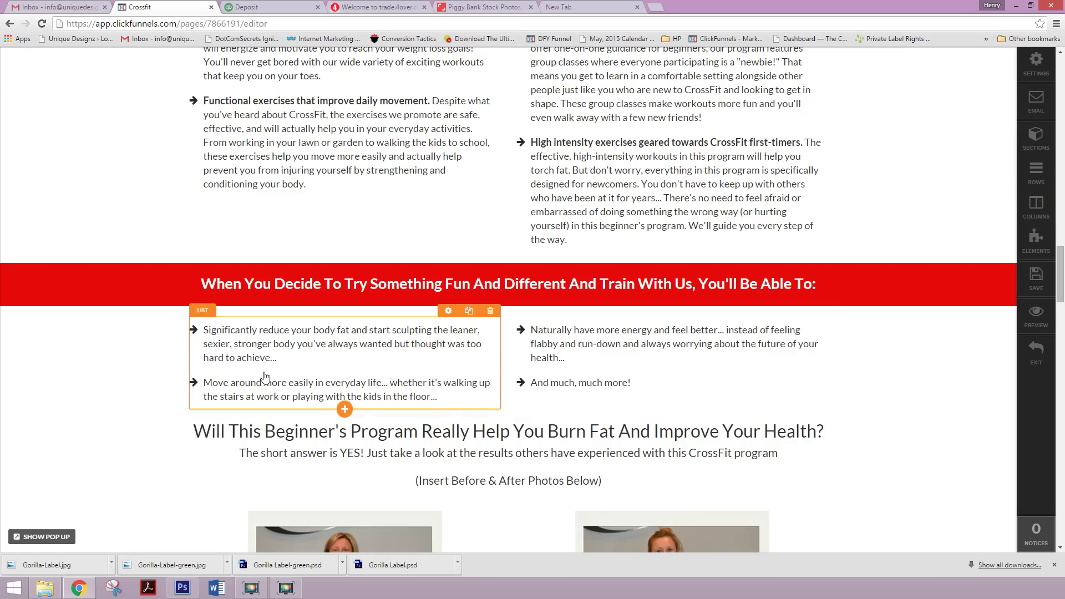
scroll(244, 391, "down", 1)
scroll(242, 391, "down", 2)
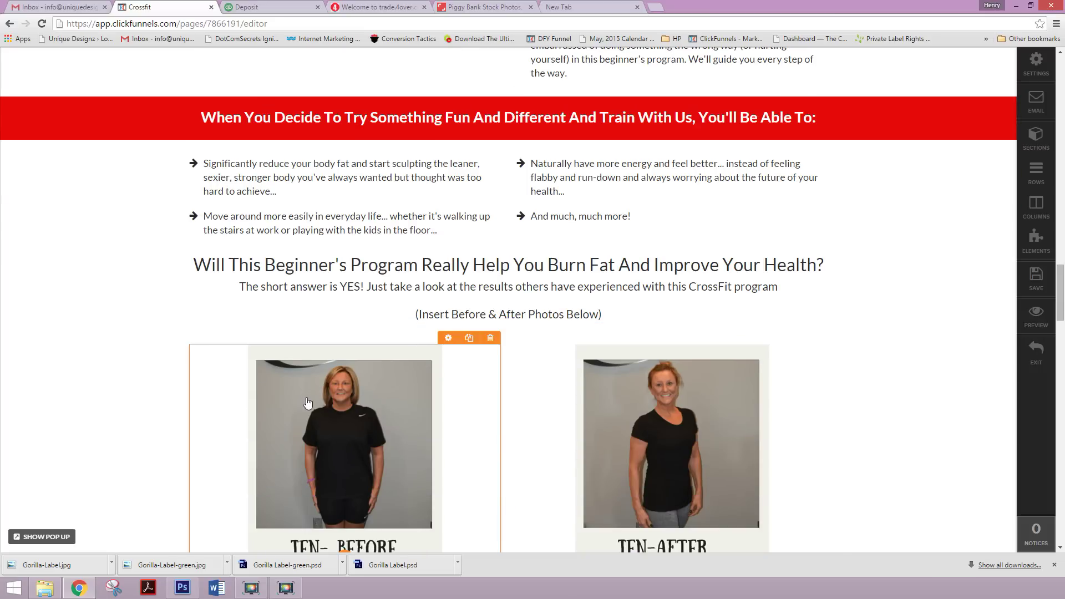
scroll(307, 400, "down", 1)
Delete the '(Insert Before & After Photos Below)' line under the health question and save the page.
left_click(778, 255)
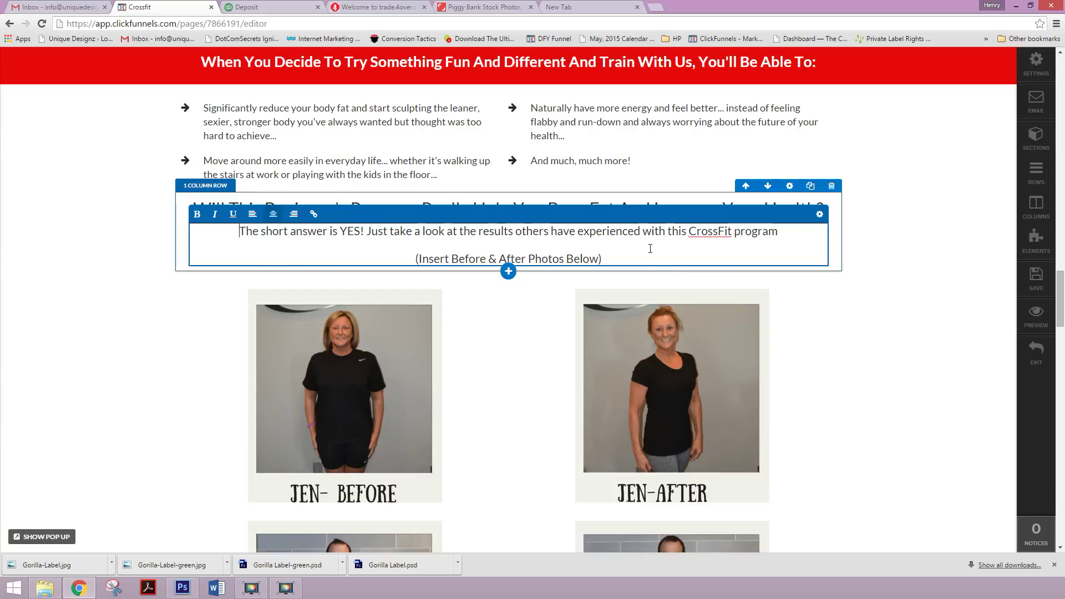
left_click_drag(604, 258, 404, 252)
key("BackSpace")
key("BackSpace")
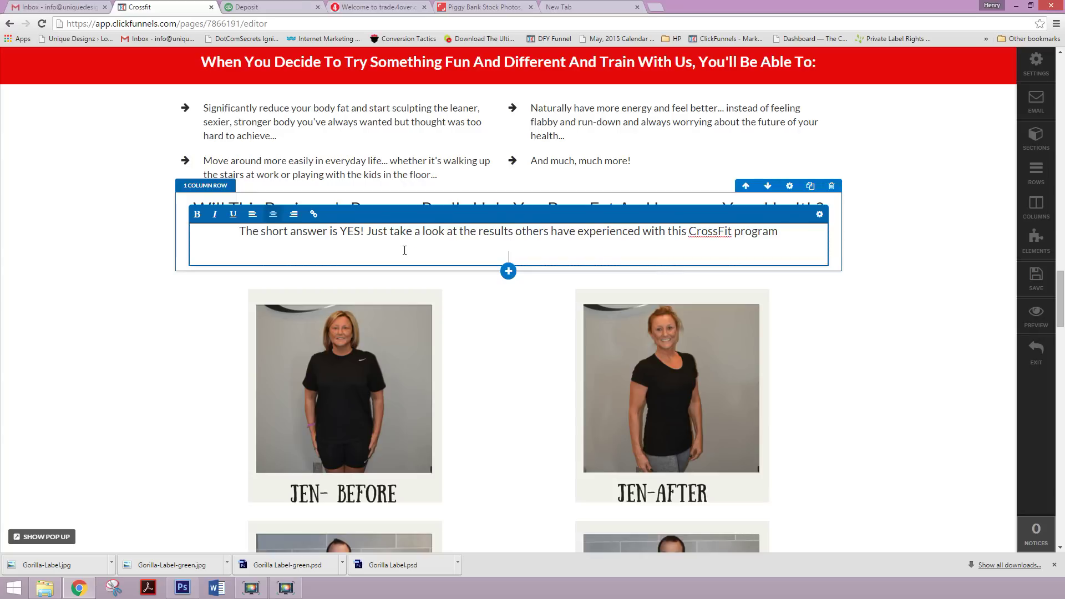
left_click(951, 311)
key("ctrl+s")
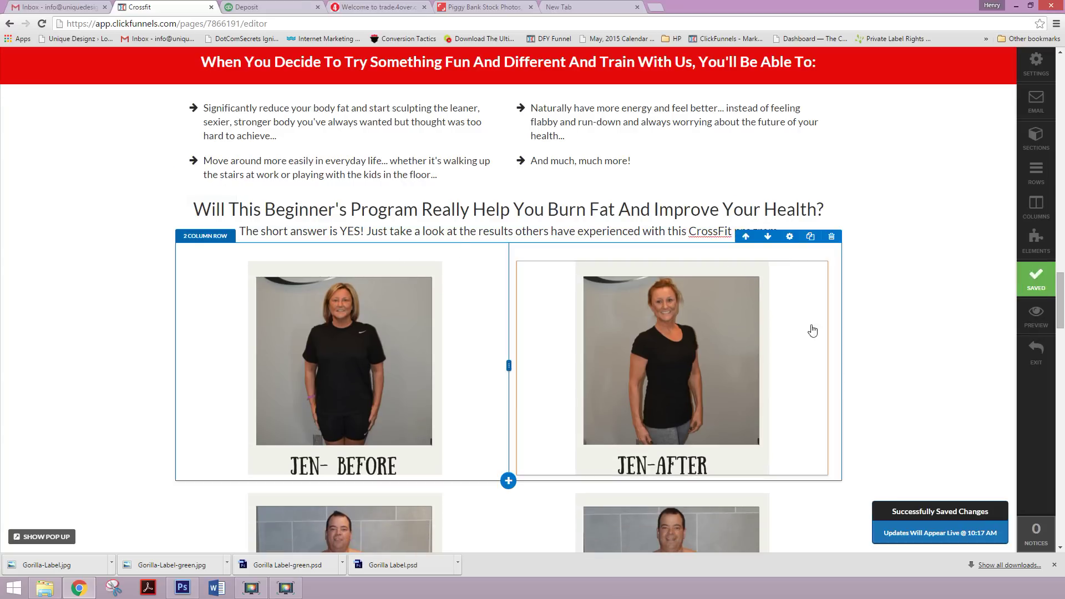
scroll(887, 299, "down", 5)
Break 'Sound fair? So There's only 1 question left to ask:' onto a new line in the guarantee paragraph and save.
scroll(877, 301, "down", 3)
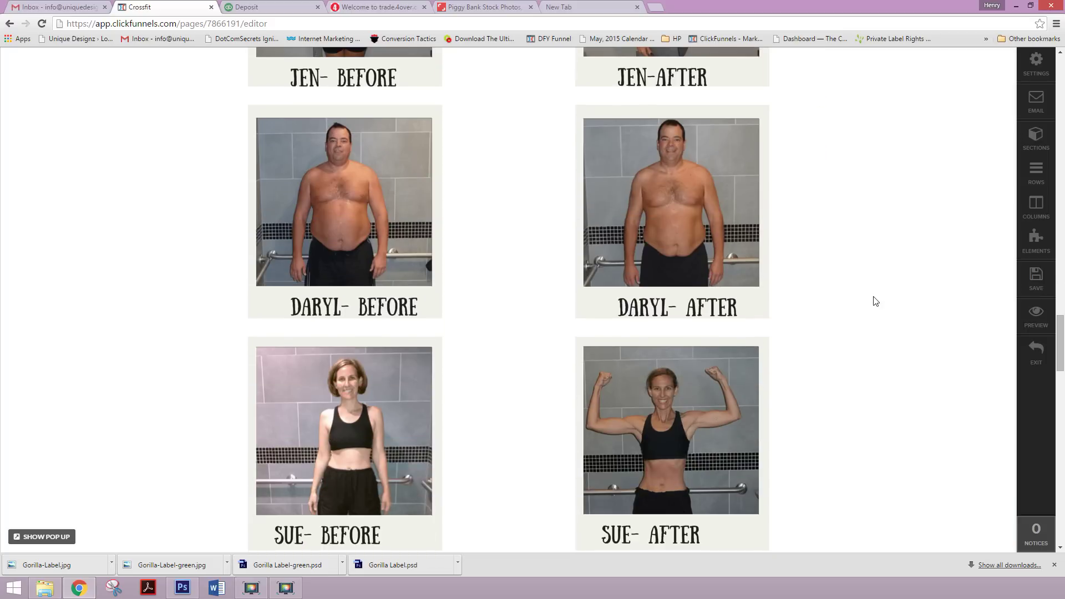
scroll(871, 301, "down", 4)
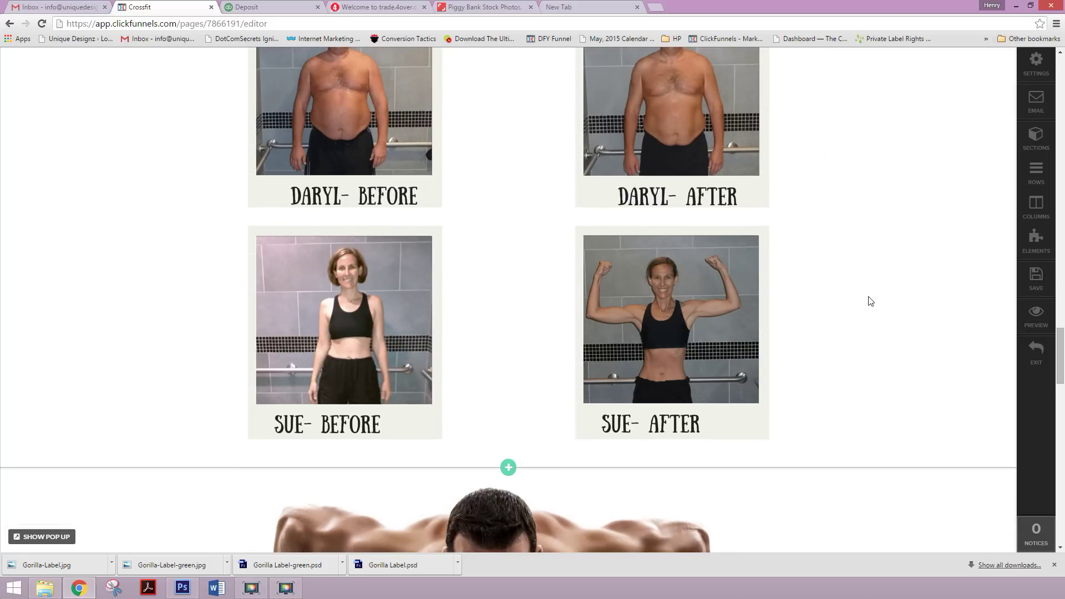
scroll(869, 301, "down", 2)
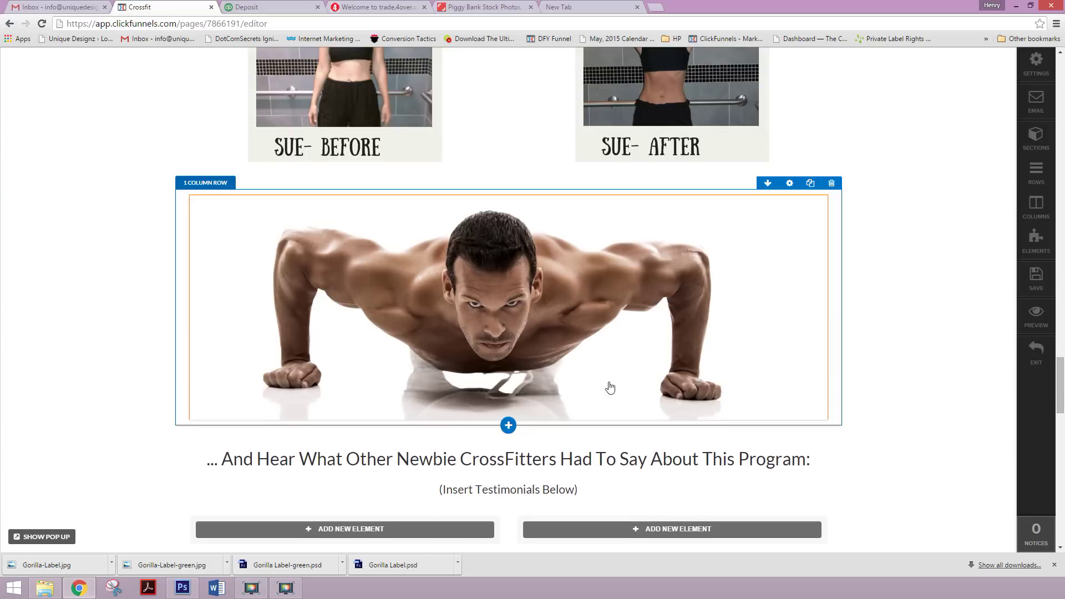
scroll(609, 387, "down", 2)
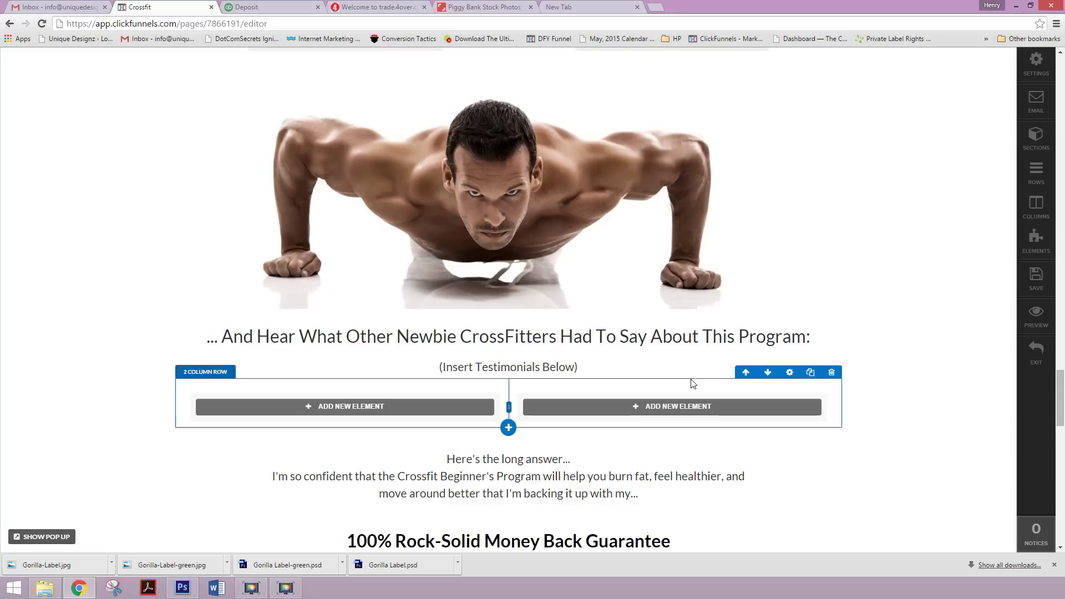
scroll(643, 388, "down", 1)
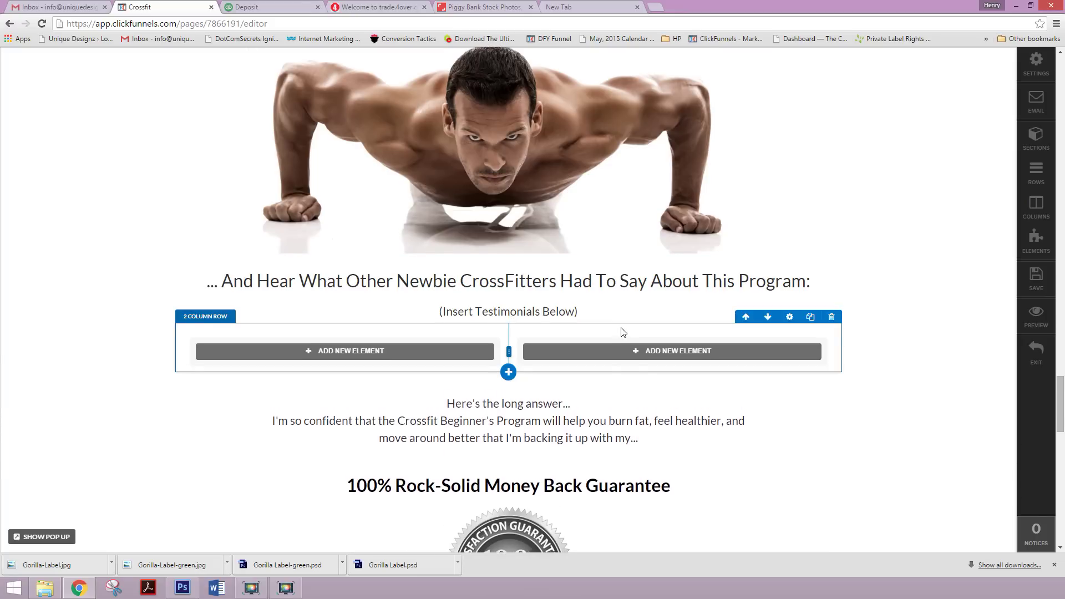
scroll(627, 328, "down", 3)
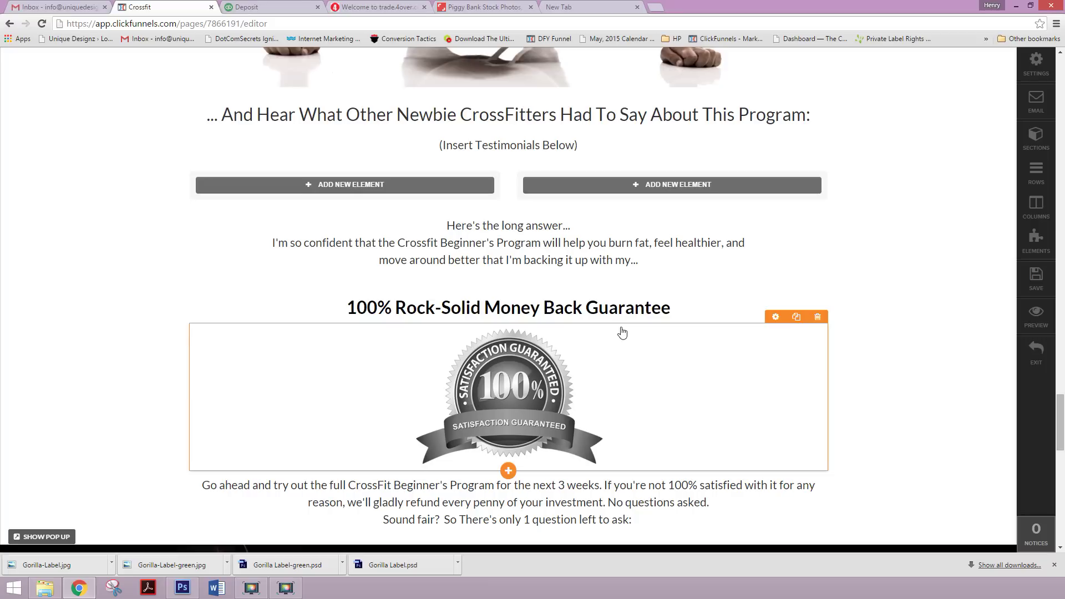
scroll(622, 332, "down", 2)
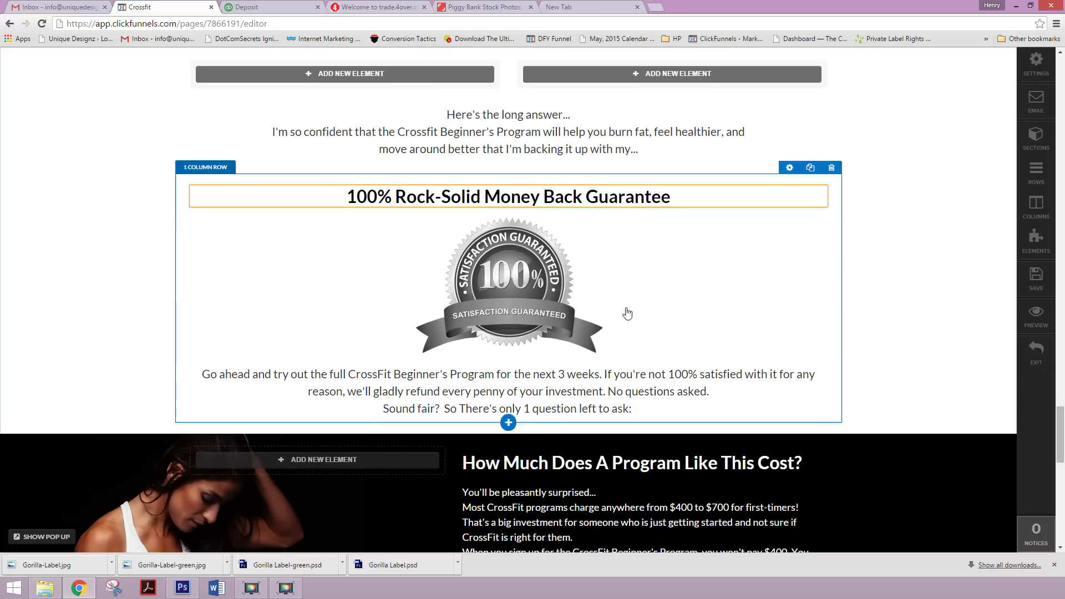
left_click(376, 407)
double_click(377, 407)
left_click(377, 407)
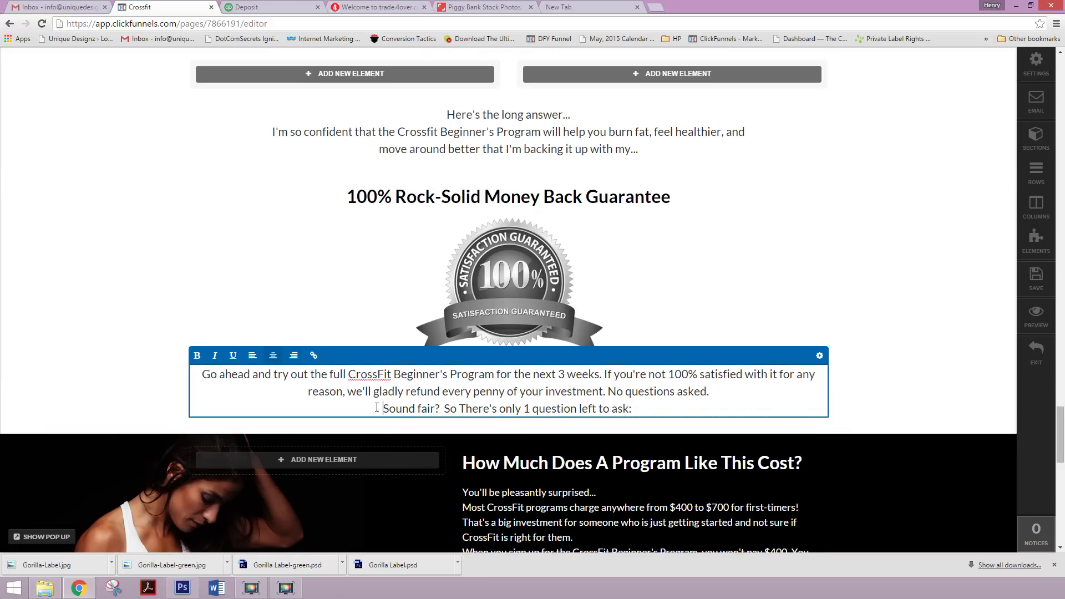
key("Return")
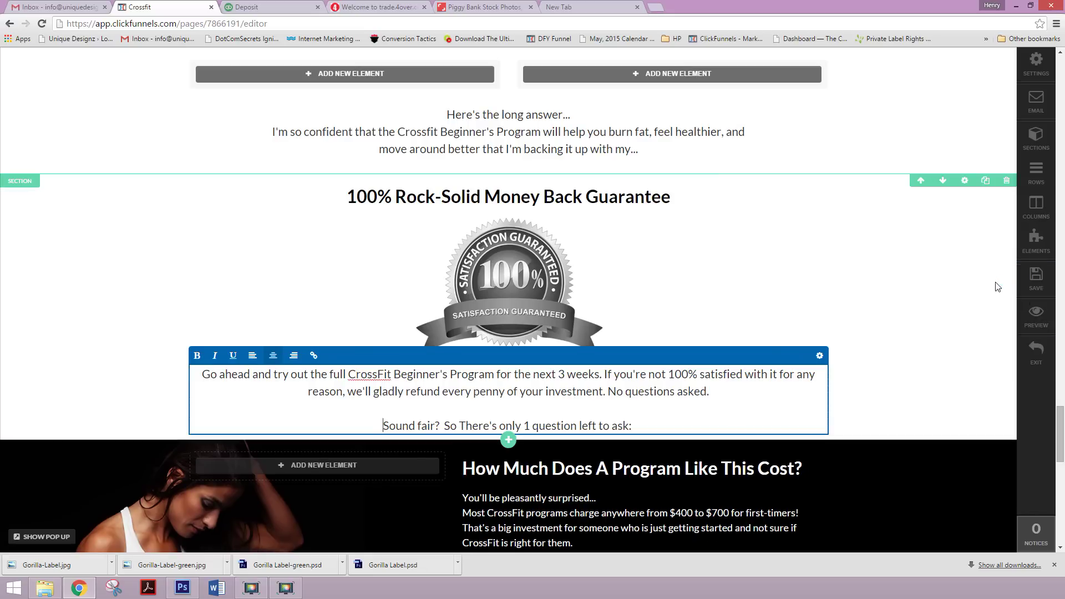
left_click(1025, 282)
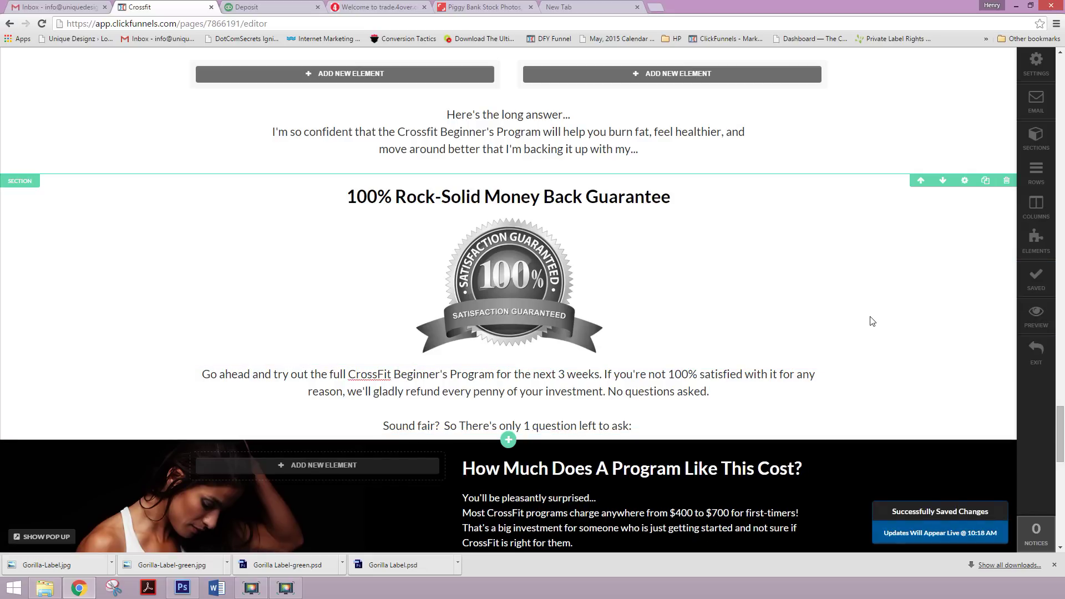
Scroll through the guarantee, pricing and logo sections down to the 'Powered by ClickFunnels' footer.
scroll(826, 312, "down", 2)
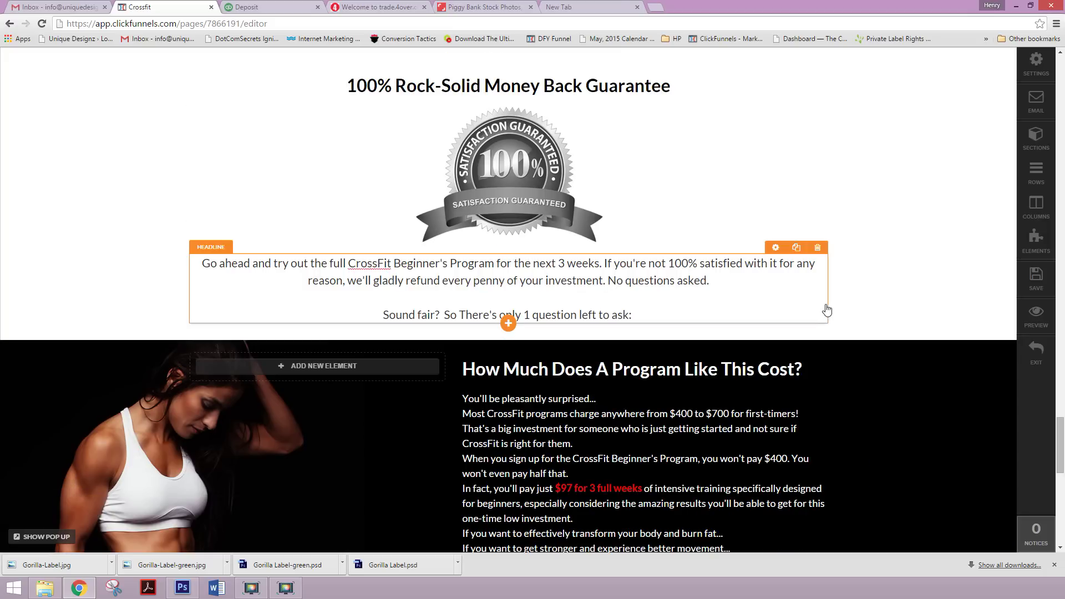
scroll(818, 300, "down", 2)
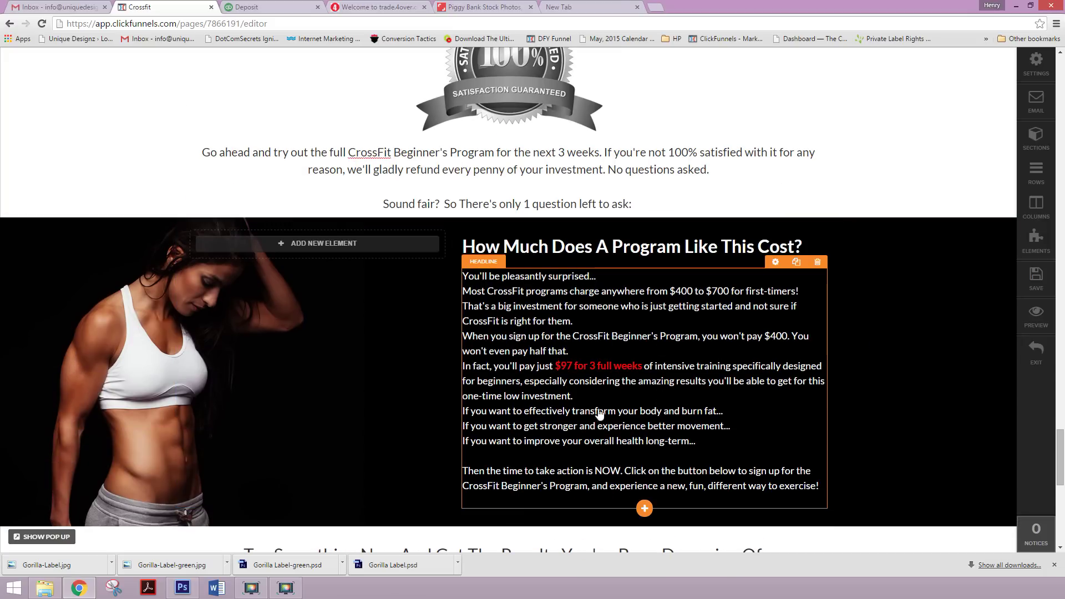
scroll(705, 397, "down", 1)
scroll(705, 397, "down", 1)
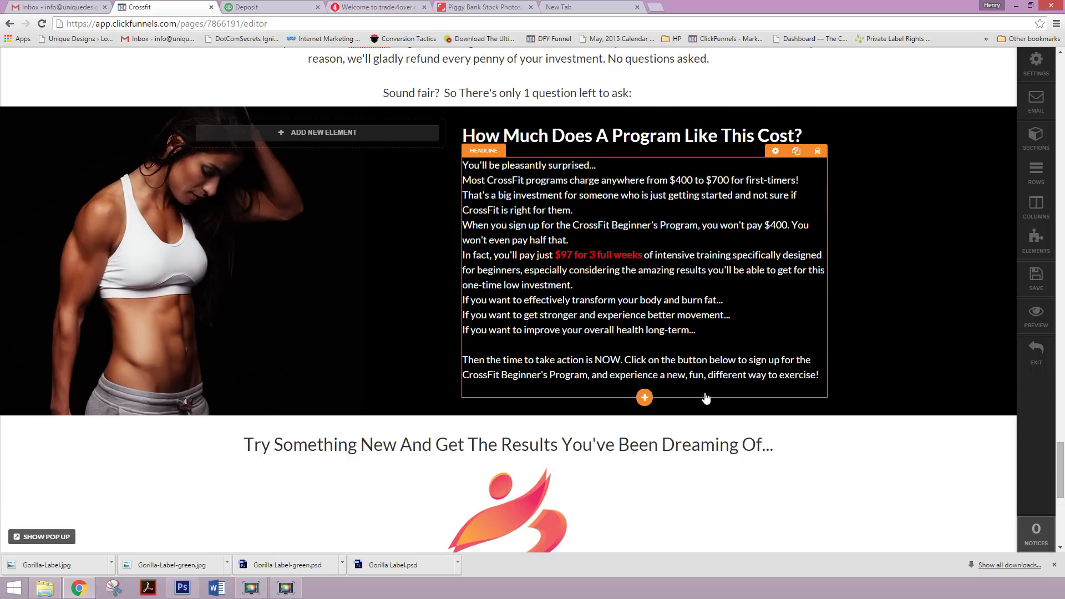
scroll(705, 398, "down", 1)
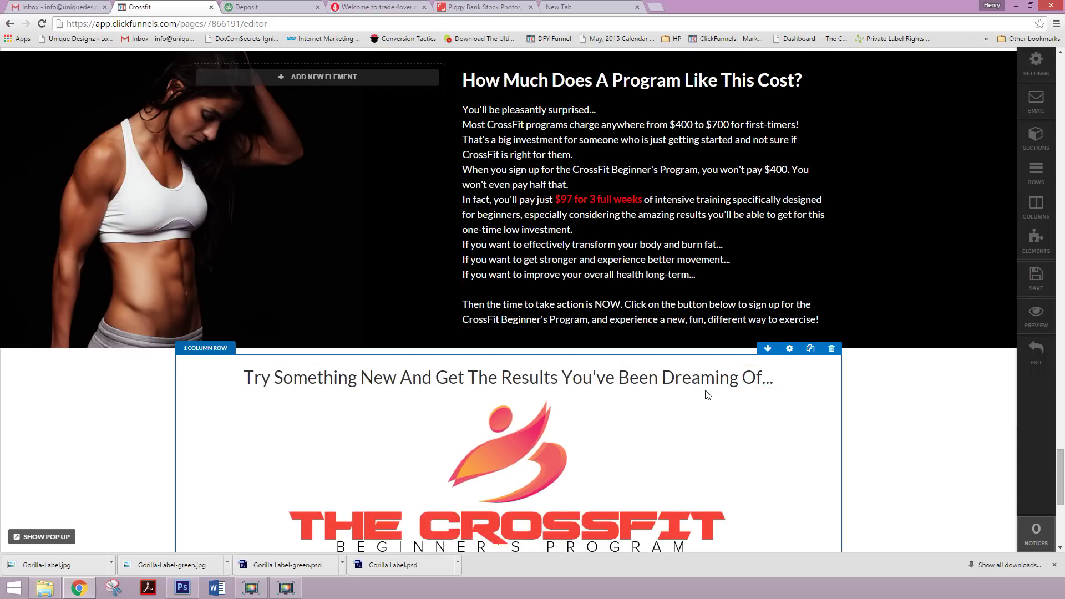
scroll(710, 392, "down", 2)
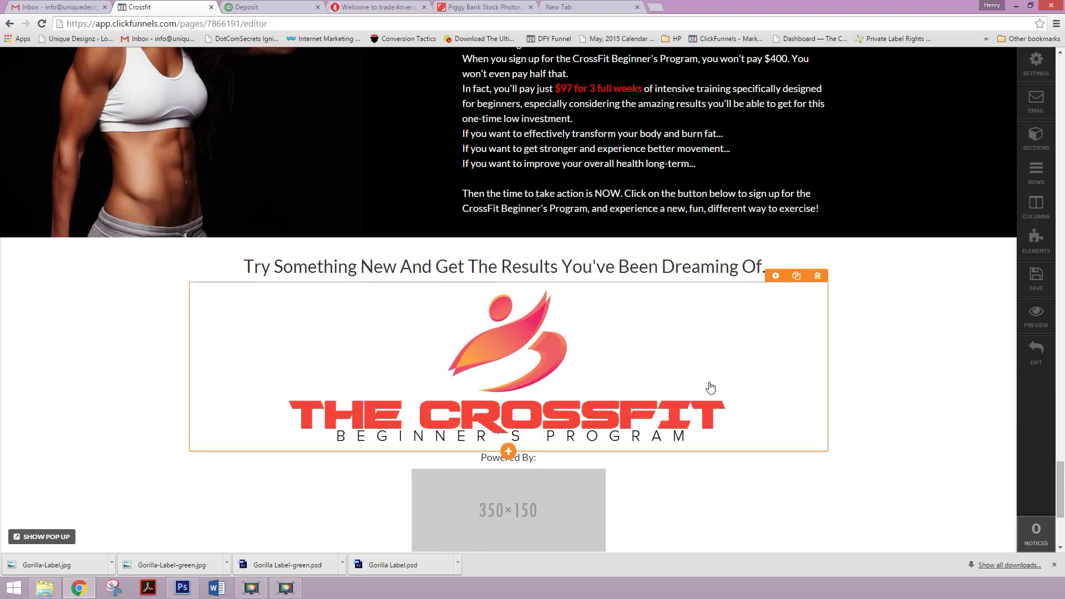
scroll(710, 391, "down", 2)
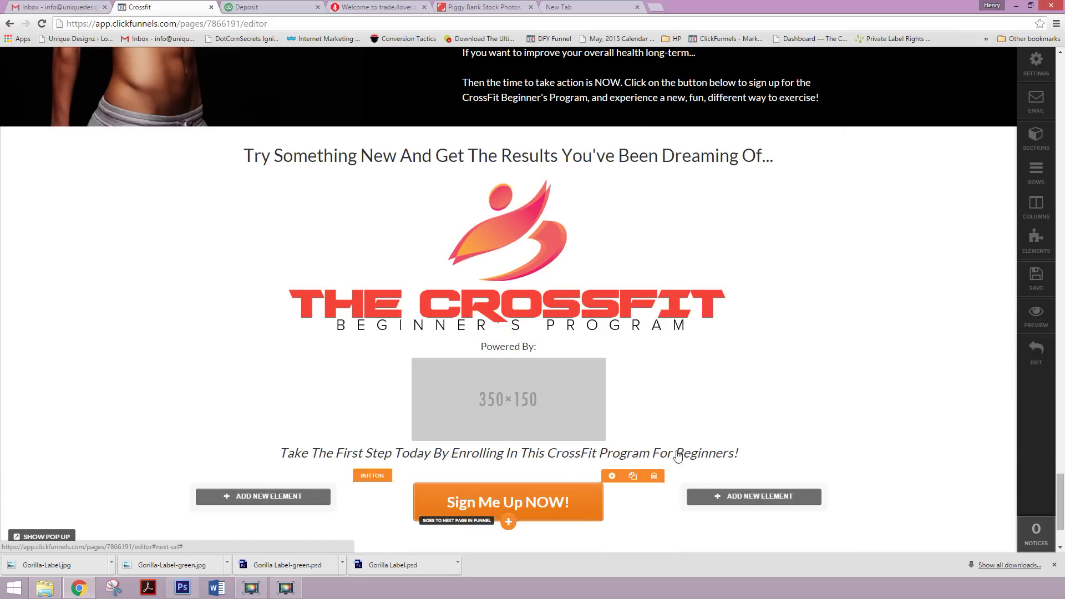
scroll(710, 446, "up", 3)
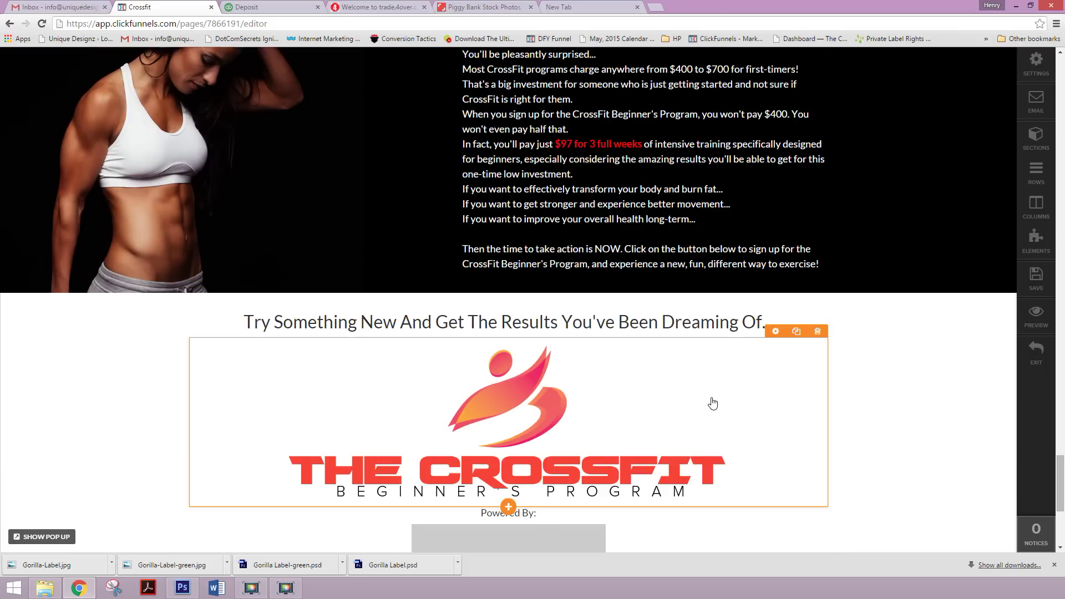
scroll(713, 399, "up", 7)
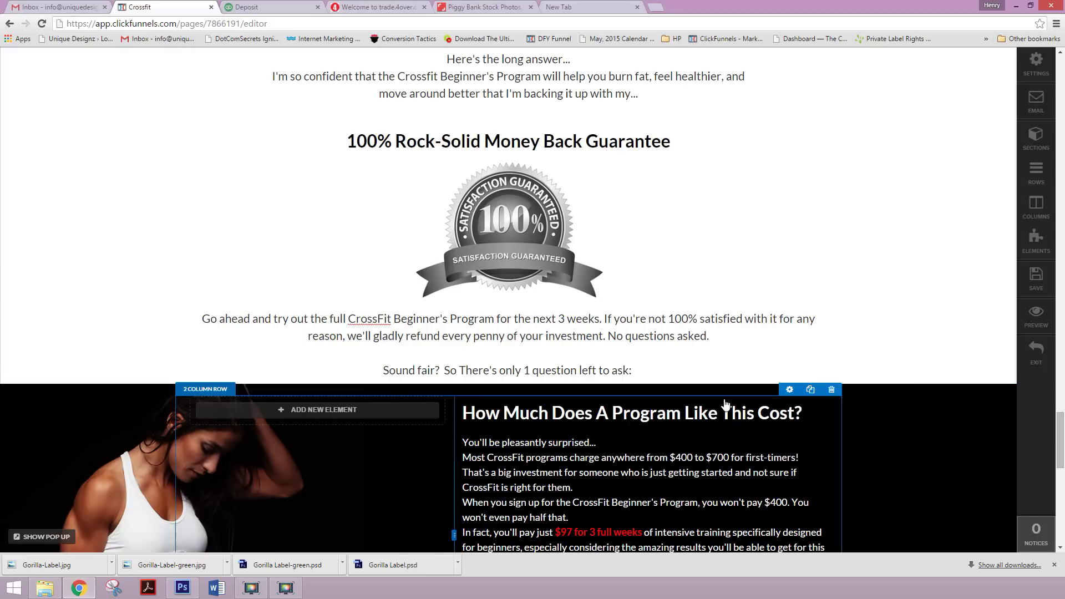
scroll(713, 393, "down", 7)
scroll(748, 394, "down", 2)
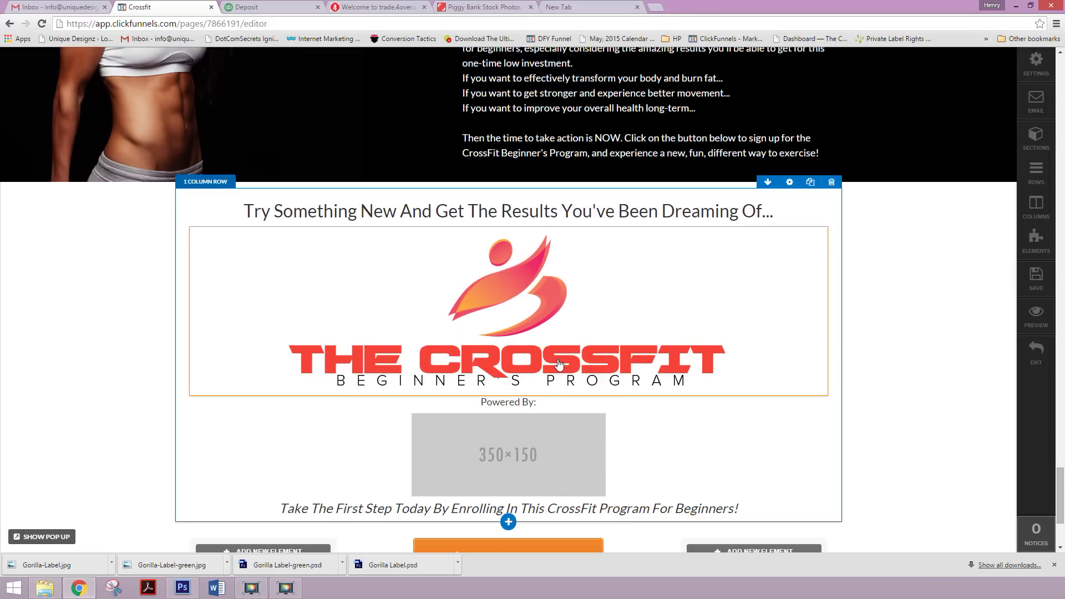
scroll(497, 354, "down", 2)
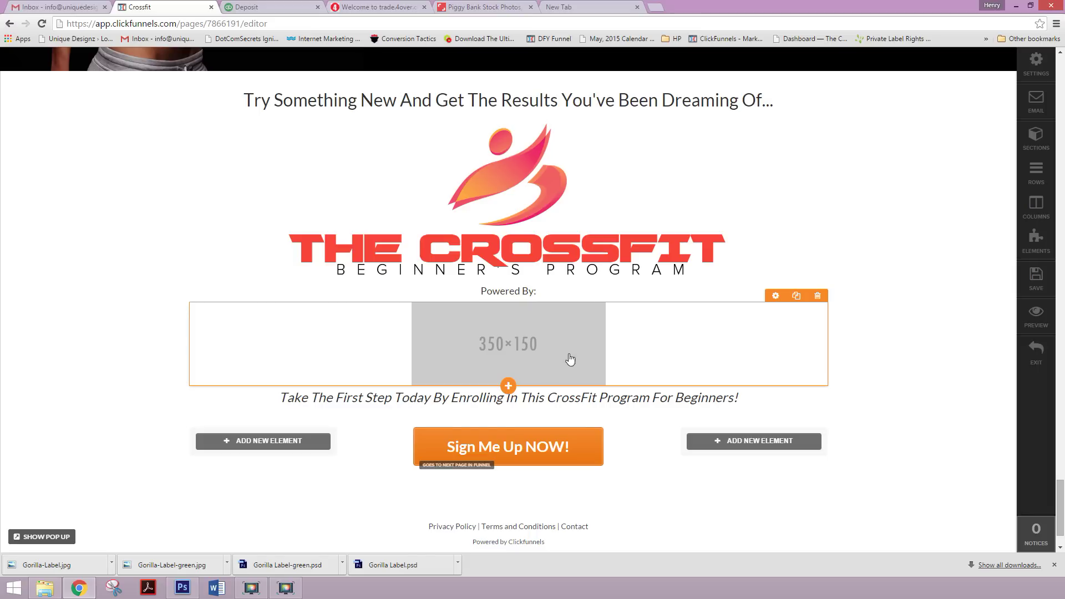
scroll(571, 377, "down", 1)
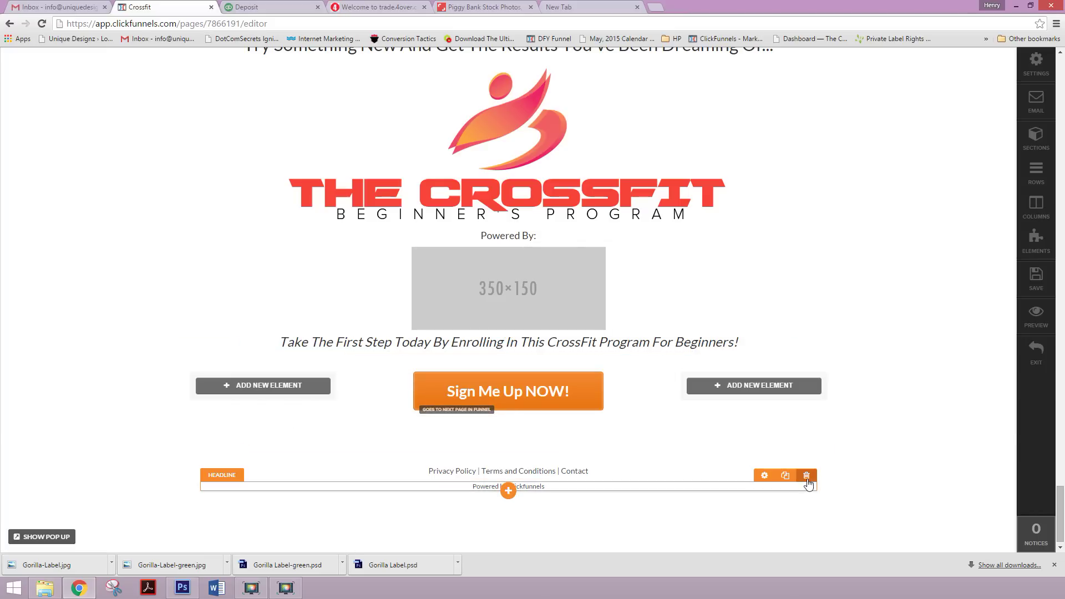
Delete the 'Powered by ClickFunnels' footer line and confirm the deletion.
left_click(806, 476)
left_click(551, 98)
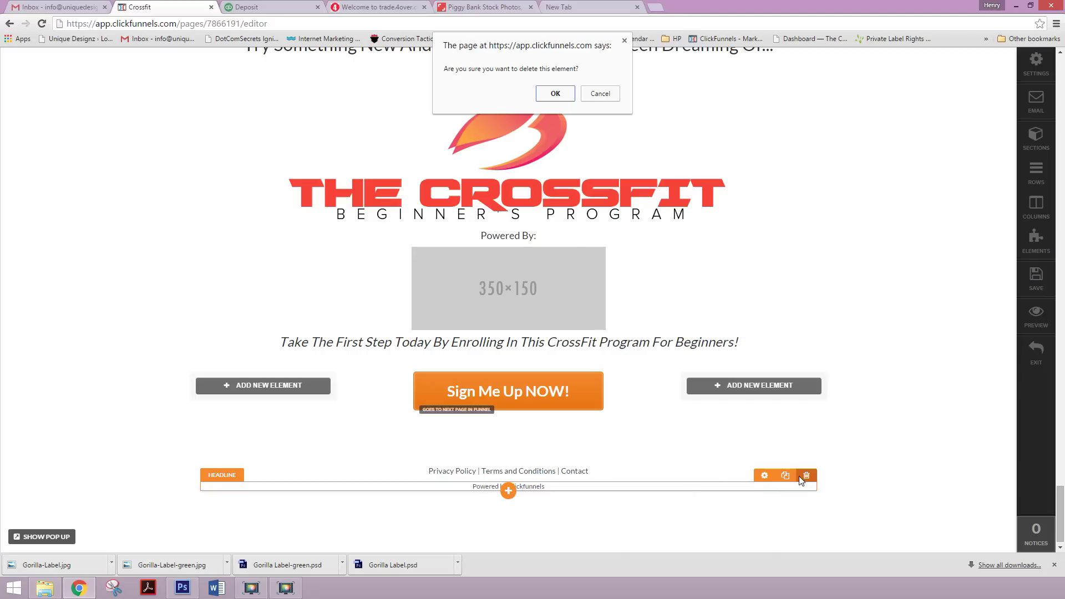
left_click(553, 94)
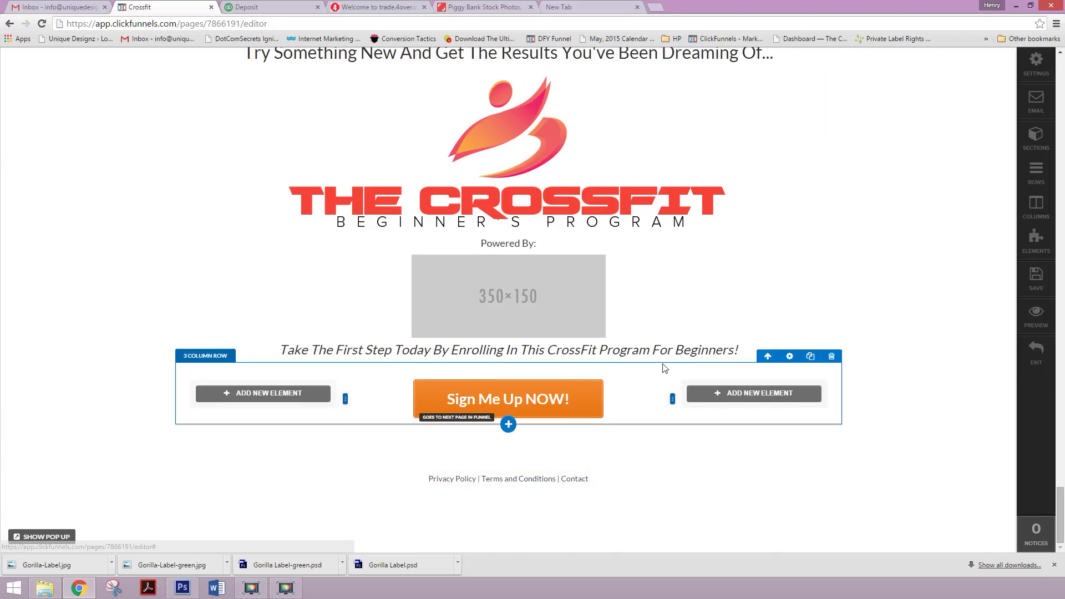
Open the CrossFit page's live preview in a new tab and scroll it to the benefit bullets.
scroll(666, 410, "up", 15)
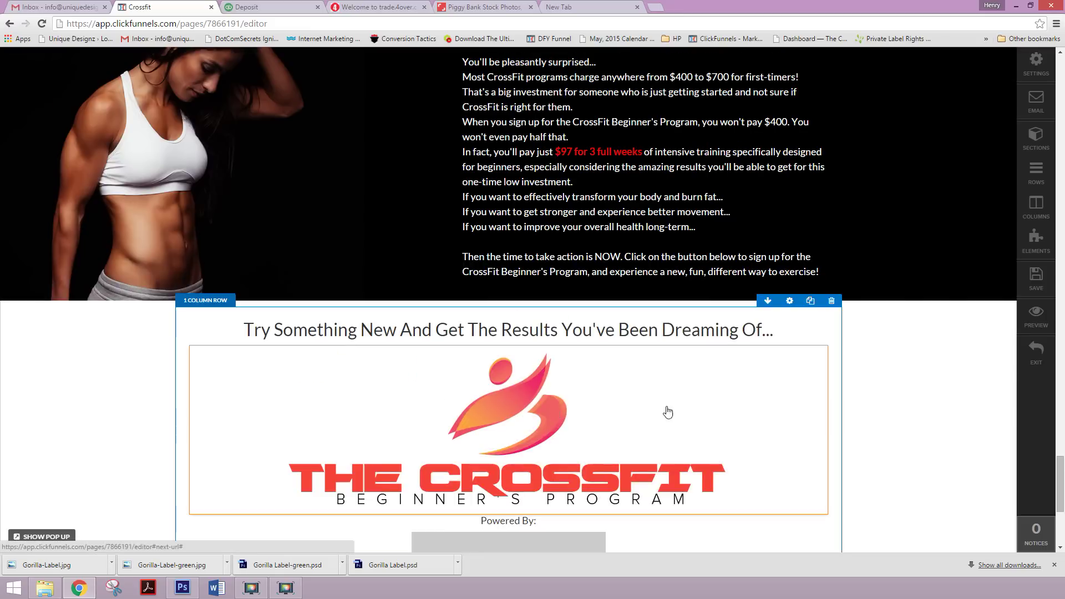
scroll(715, 417, "up", 5)
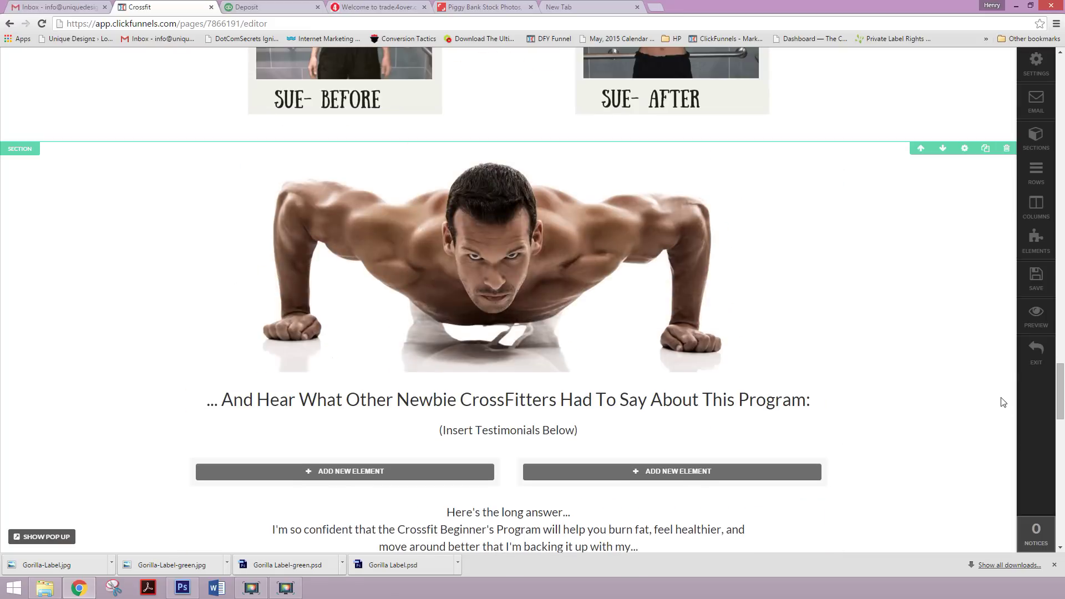
left_click(1036, 315)
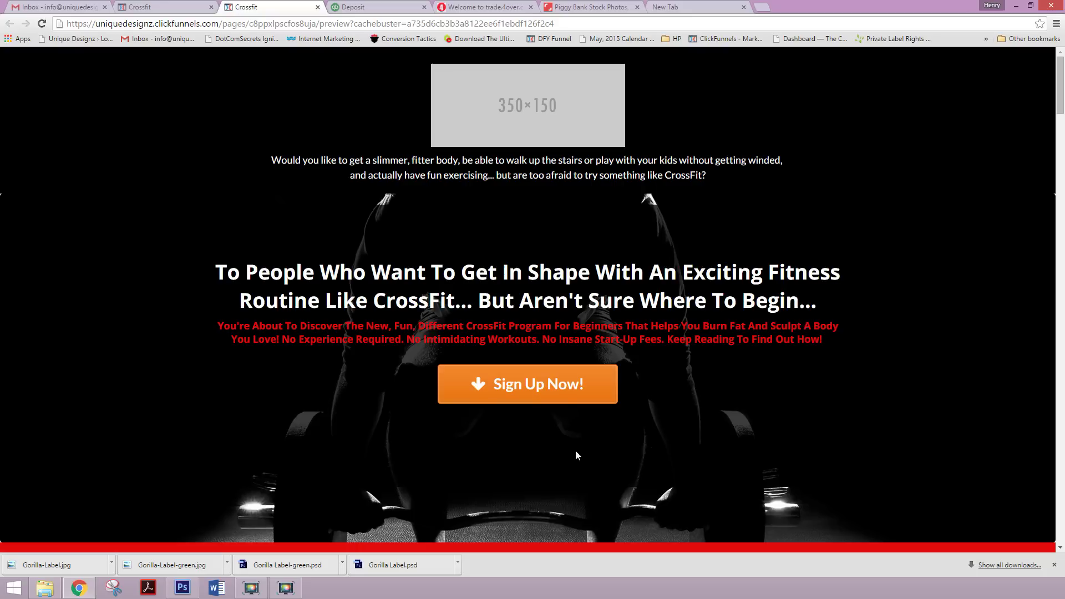
scroll(536, 445, "down", 1)
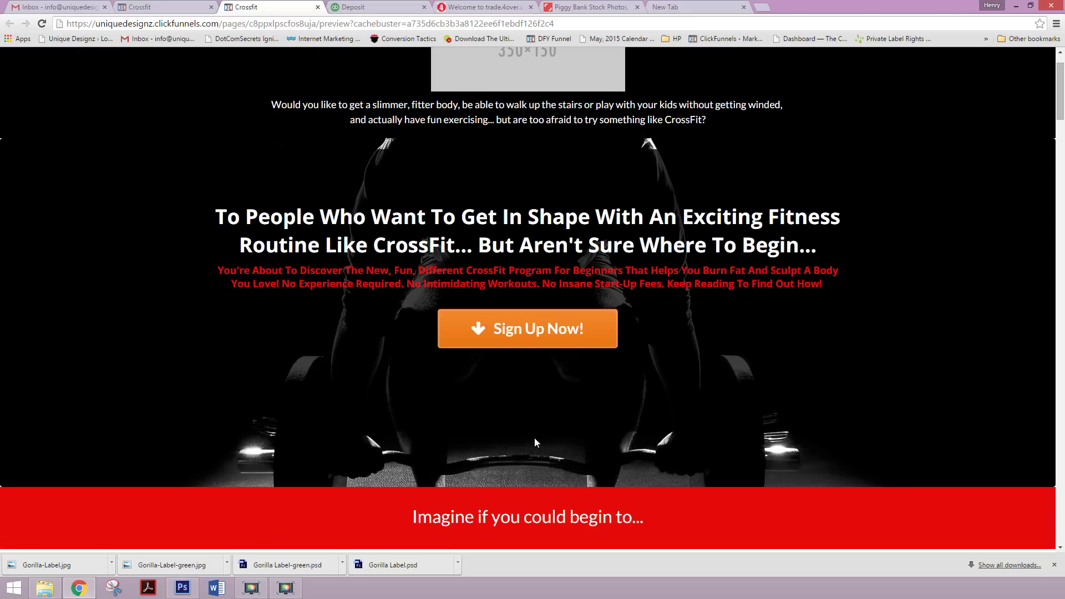
scroll(536, 442, "down", 2)
scroll(535, 442, "down", 1)
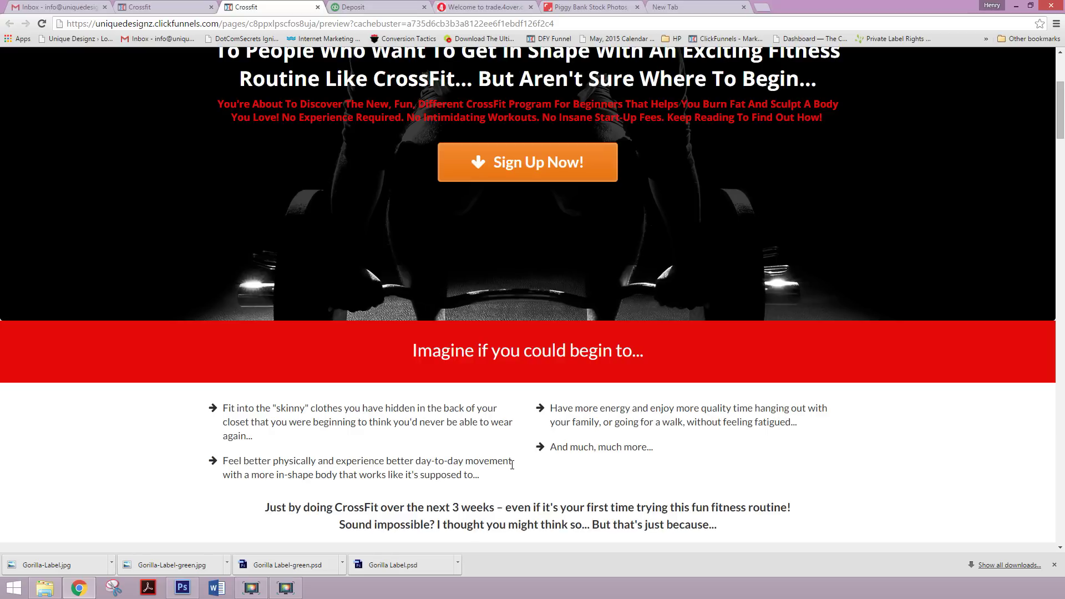
Scroll the preview from the hero down past the 'Sign Me Up NOW!' button to the policy links.
scroll(512, 465, "up", 2)
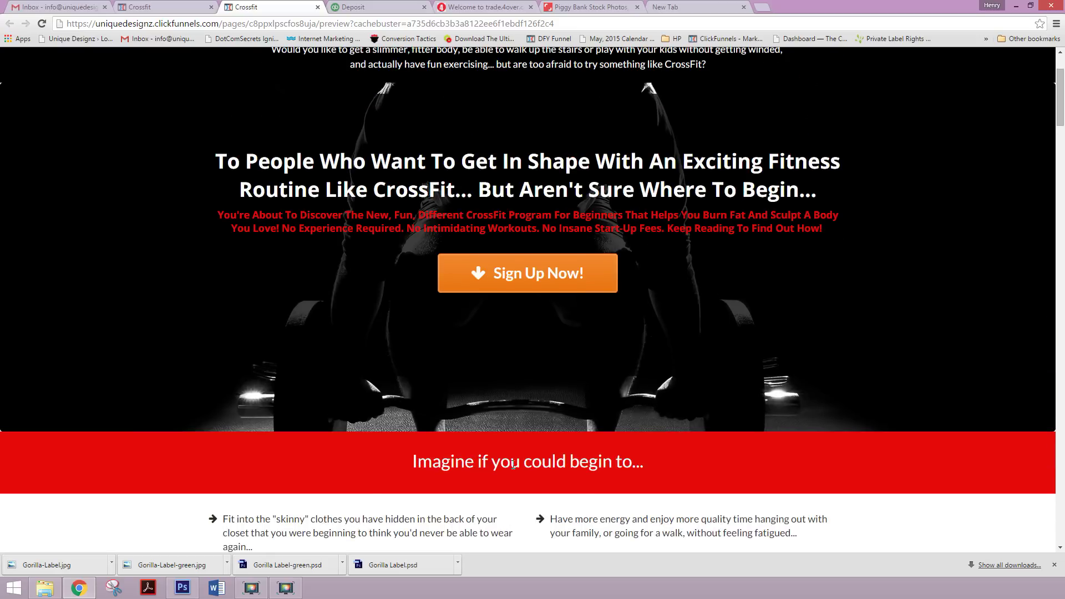
scroll(513, 465, "down", 10)
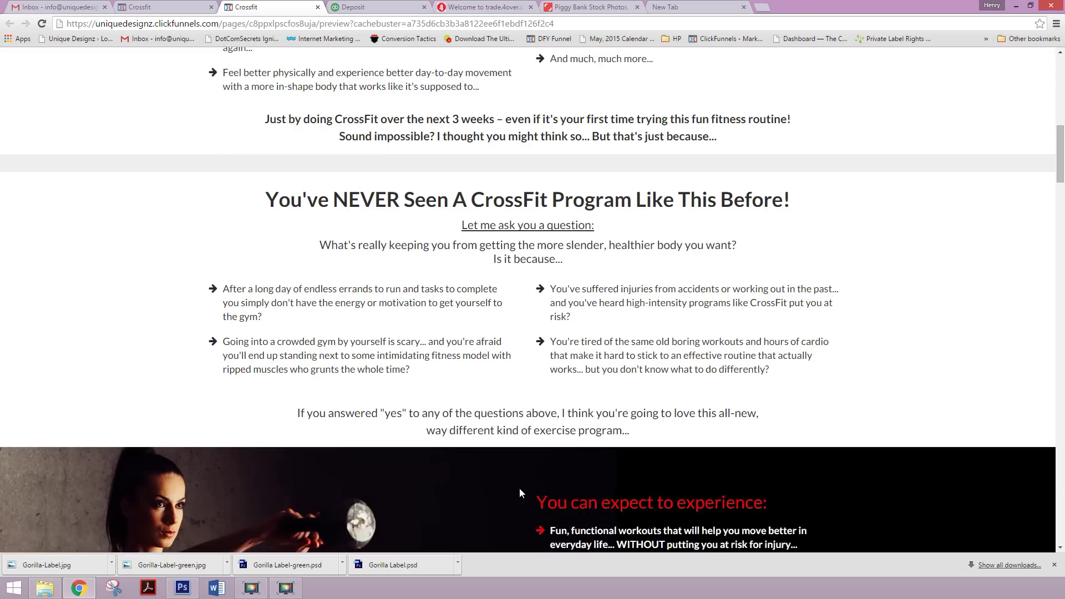
scroll(520, 486, "down", 7)
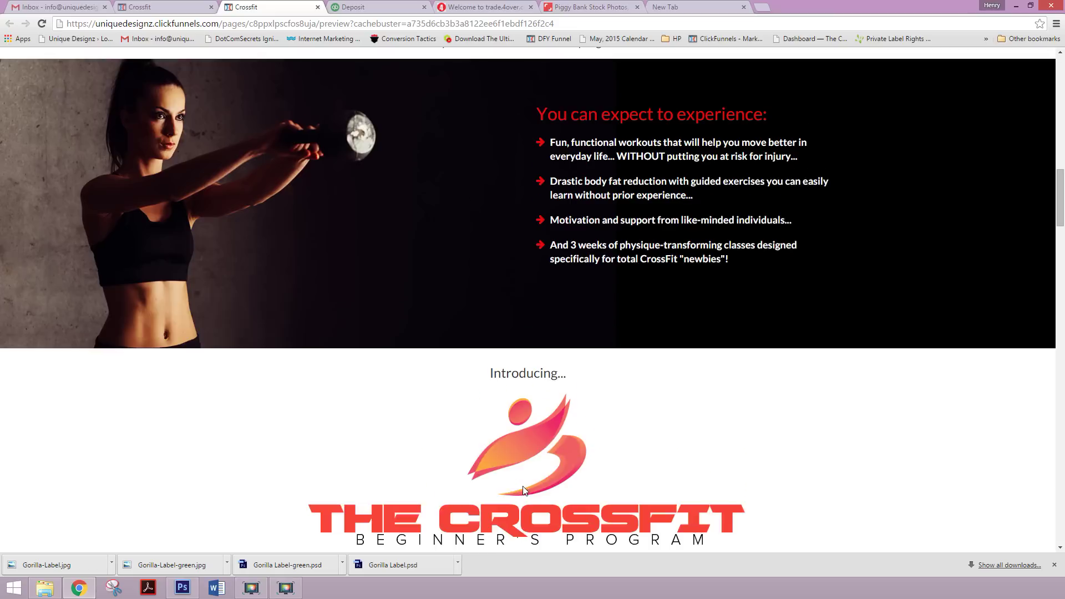
scroll(524, 488, "down", 8)
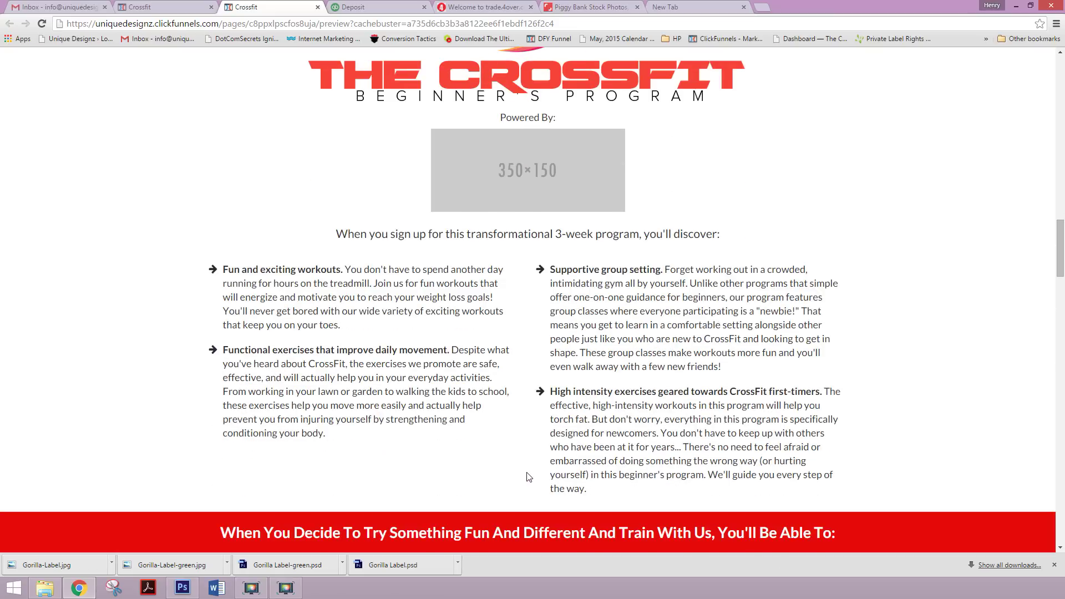
scroll(528, 477, "down", 7)
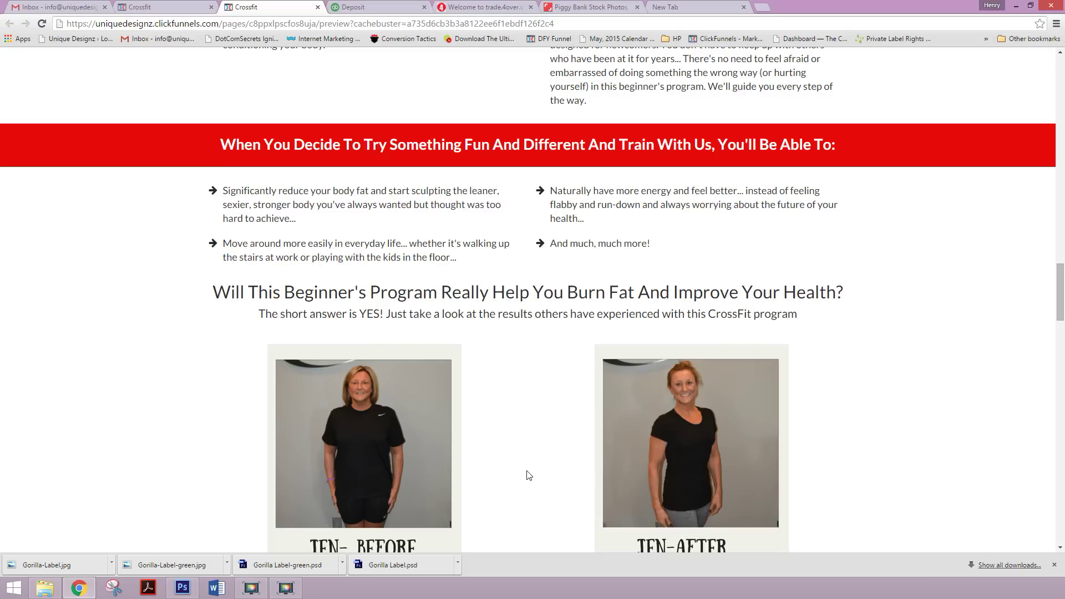
scroll(527, 475, "down", 3)
scroll(528, 475, "down", 3)
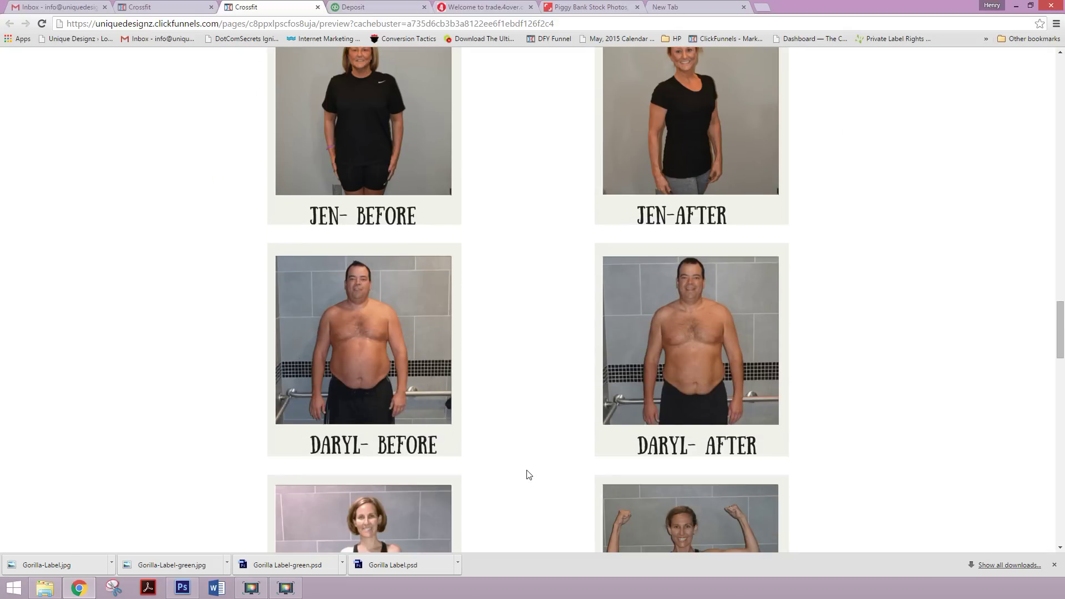
scroll(528, 475, "down", 3)
scroll(527, 471, "down", 3)
scroll(527, 471, "down", 3)
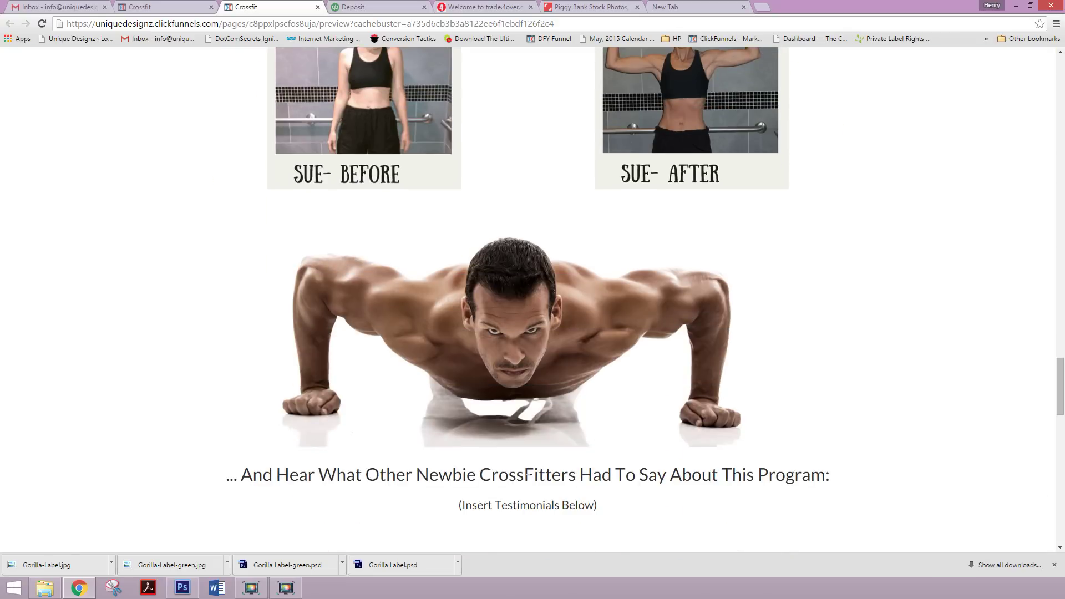
scroll(526, 470, "down", 8)
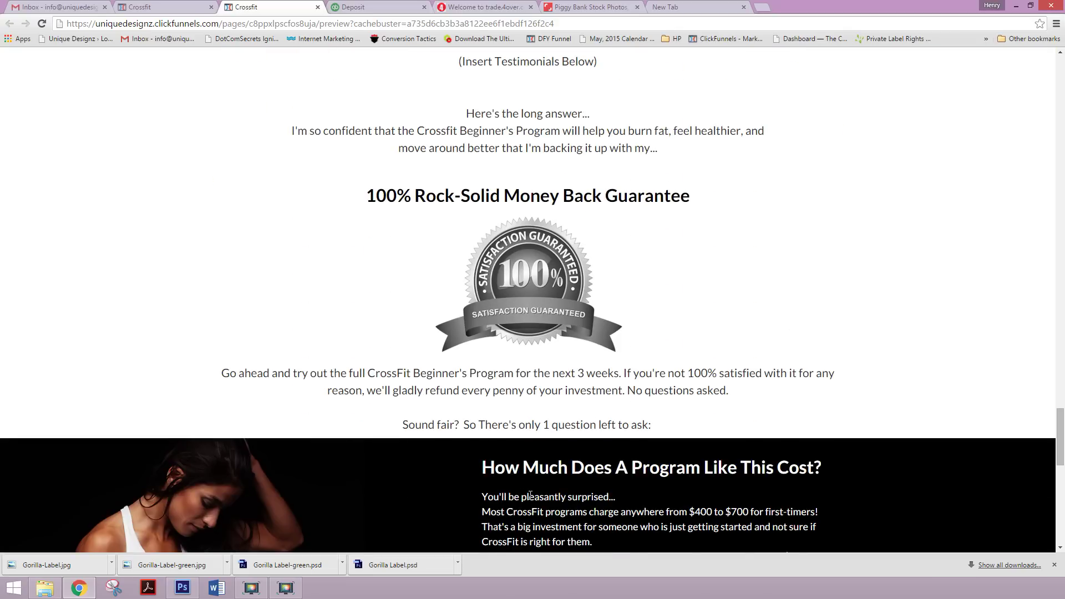
scroll(528, 496, "down", 7)
scroll(519, 488, "down", 4)
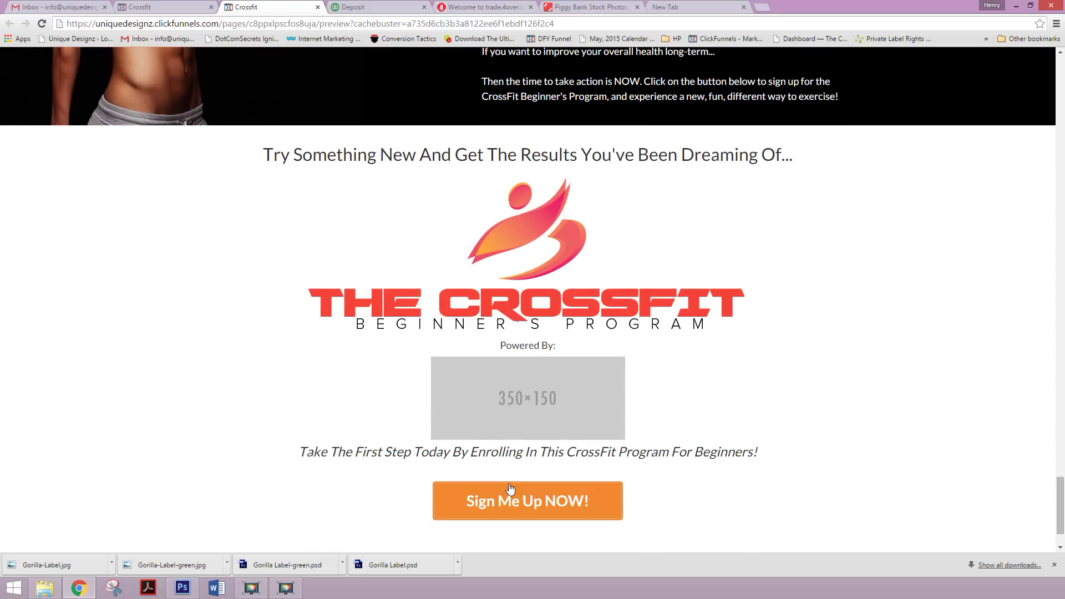
scroll(508, 482, "down", 2)
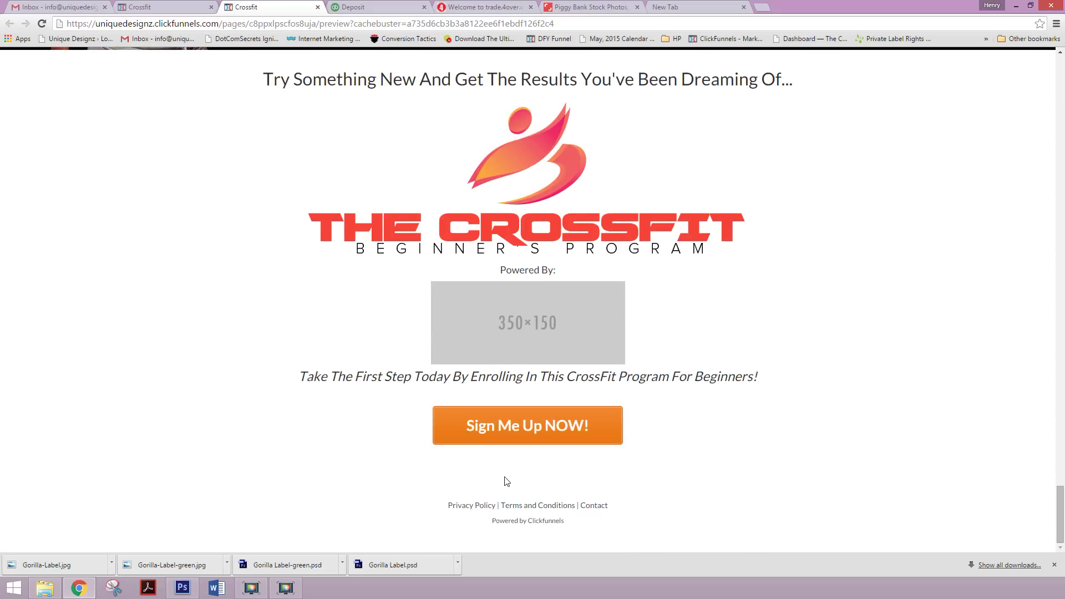